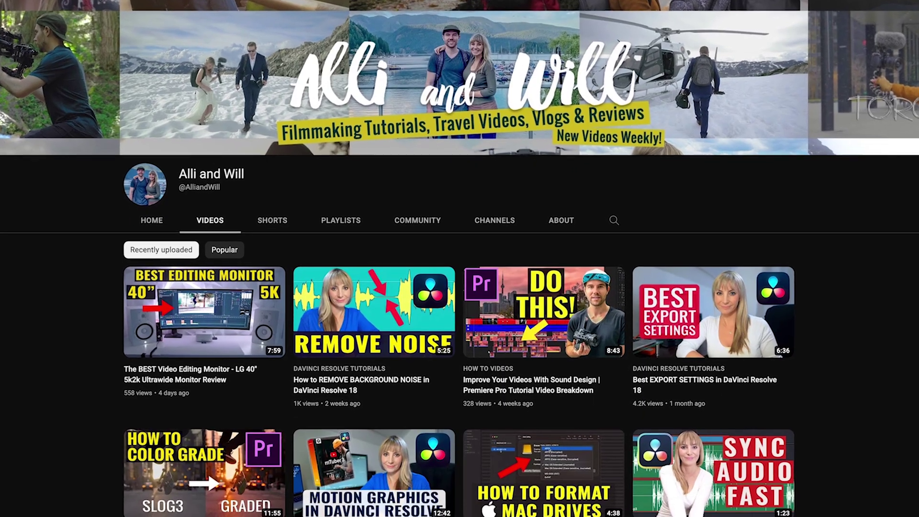
# Scroll down through the new, empty project to reach its blank viewer and timeline
pyautogui.scroll(-15, 460, 258)
pyautogui.scroll(-4, 460, 259)
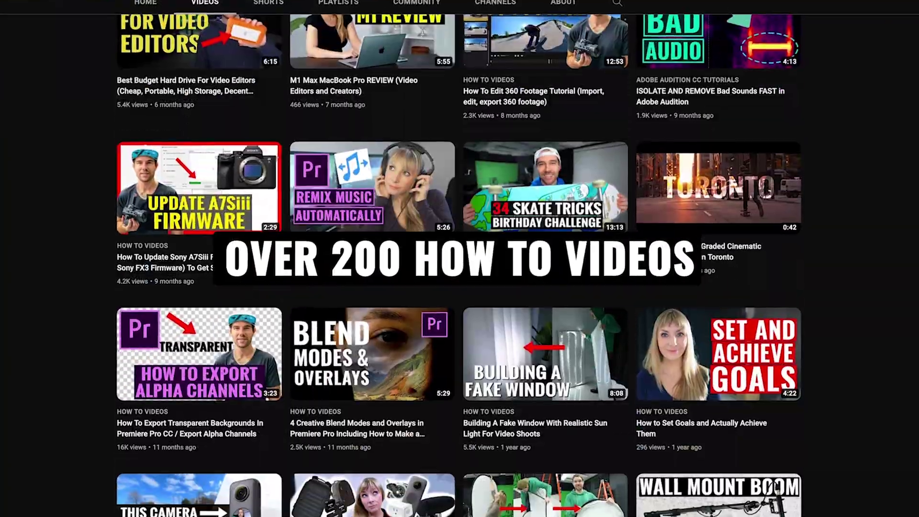
pyautogui.scroll(-8, 459, 259)
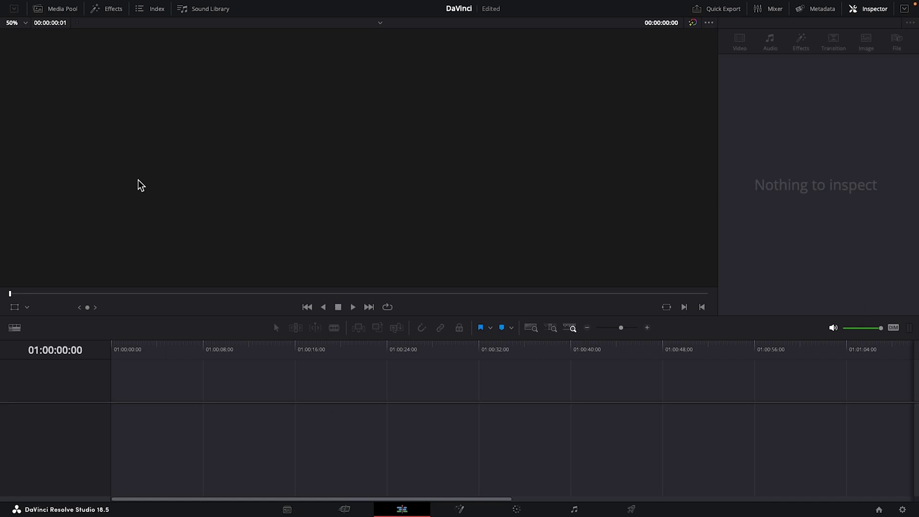
# Import Talking Head.mp4 and the .mov footage clip from PROJECT ASSETS/Footage into the Media Pool
pyautogui.click(46, 9)
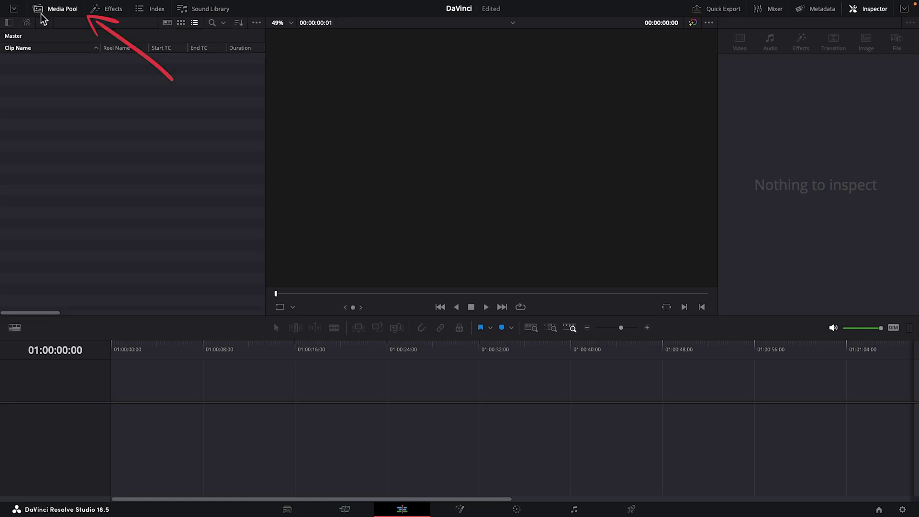
pyautogui.click(9, 23)
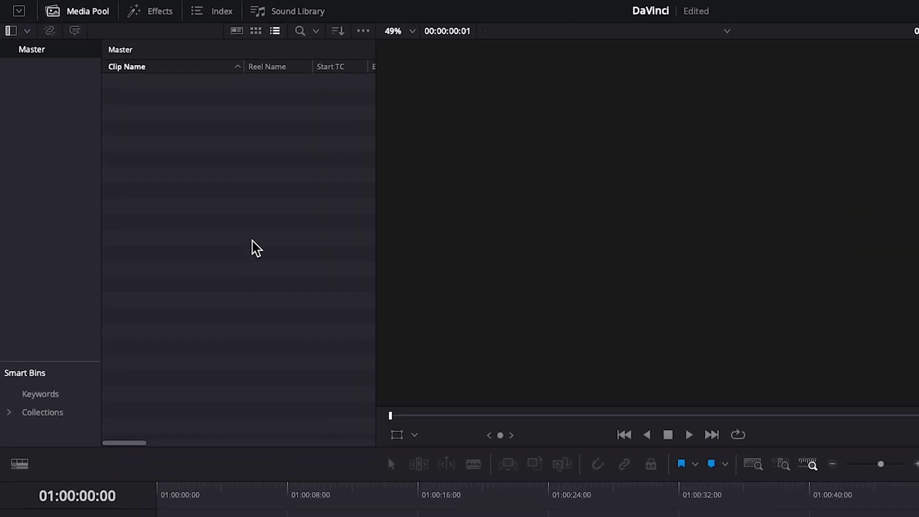
pyautogui.rightClick(251, 240)
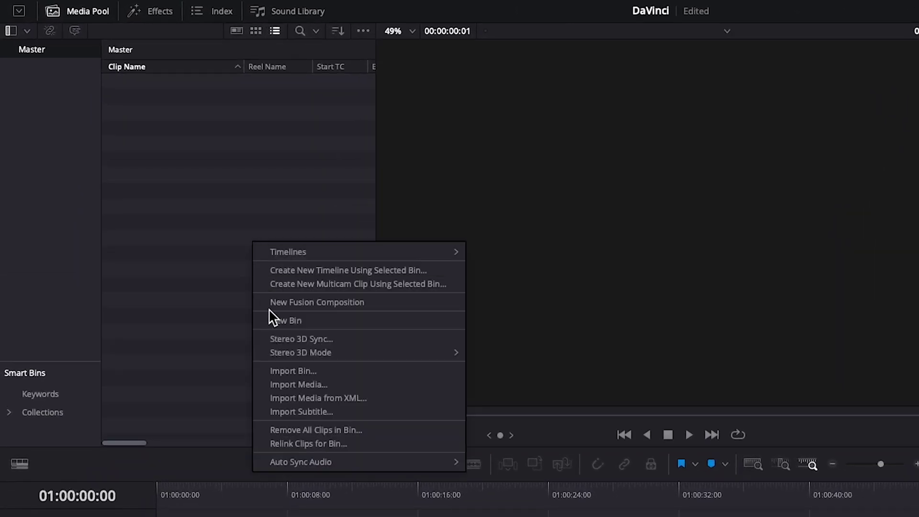
pyautogui.click(271, 390)
pyautogui.click(491, 175)
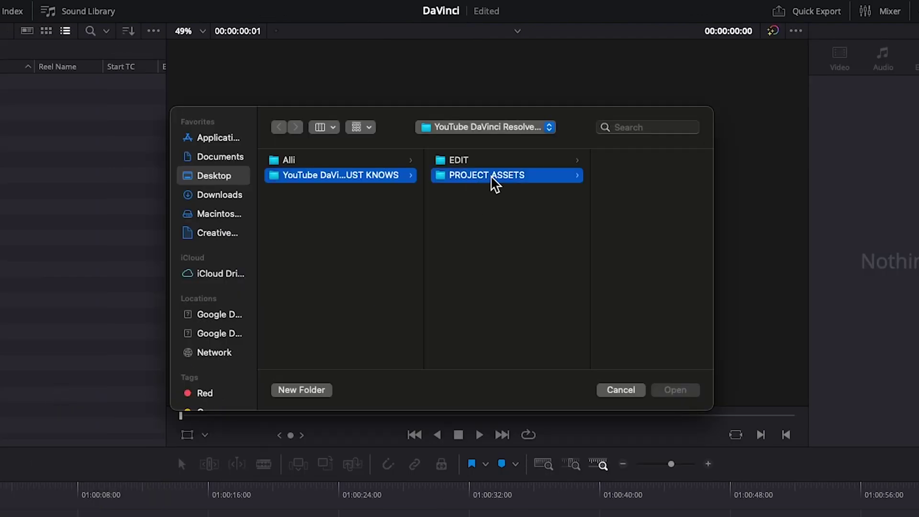
pyautogui.click(574, 175)
pyautogui.click(593, 178)
pyautogui.keyDown('shift'); pyautogui.click(472, 162); pyautogui.keyUp('shift')
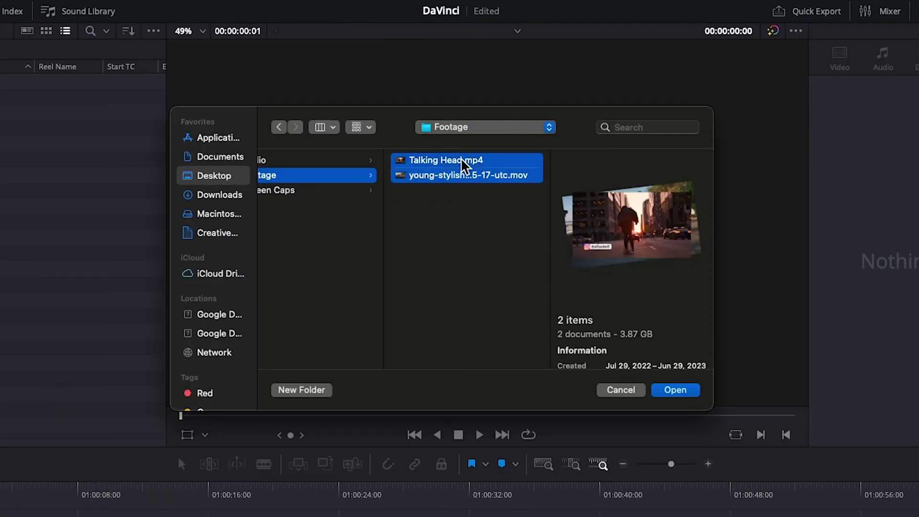
pyautogui.click(675, 390)
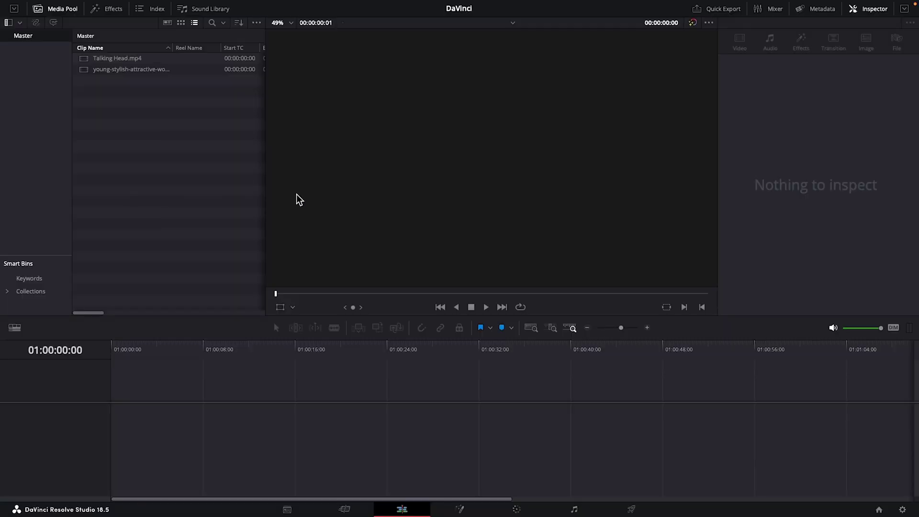
# Create a bin named Footage and move both imported clips into it
pyautogui.rightClick(120, 116)
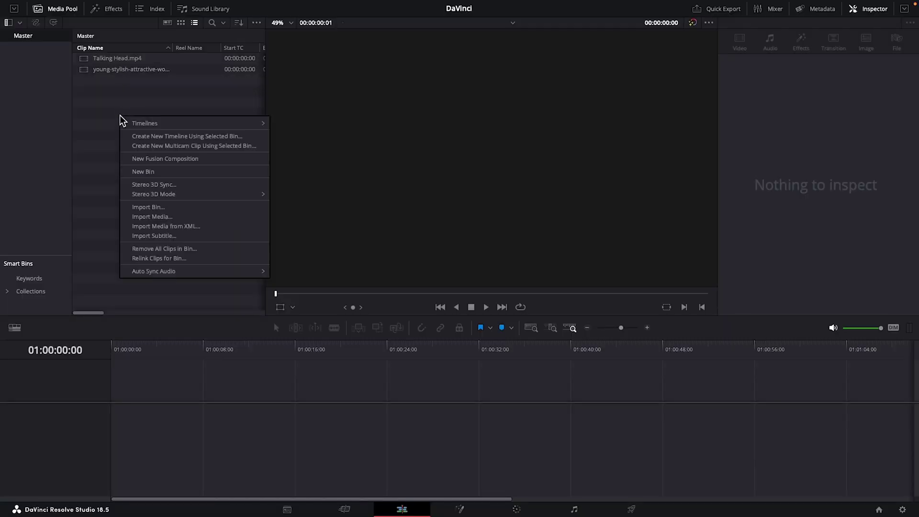
pyautogui.click(253, 242)
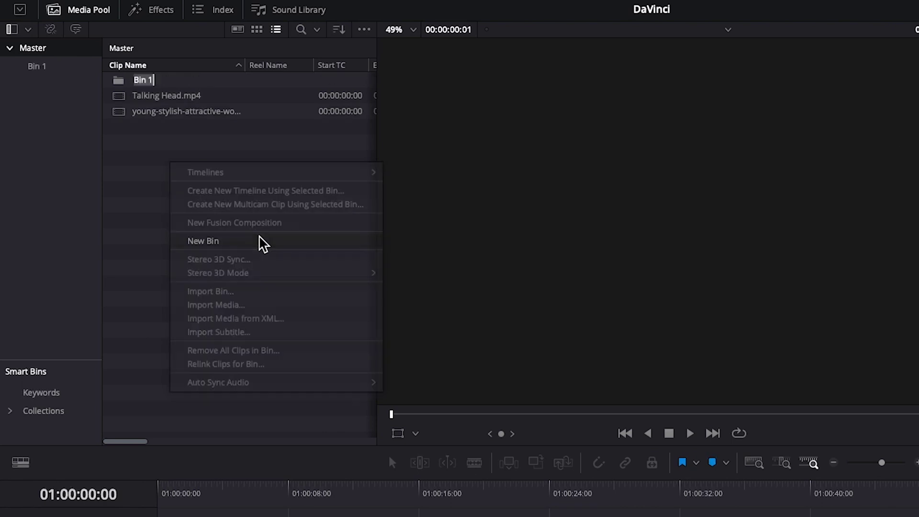
pyautogui.write('Footage')
pyautogui.press('Return')
pyautogui.keyDown('shift'); pyautogui.click(163, 98); pyautogui.keyUp('shift')
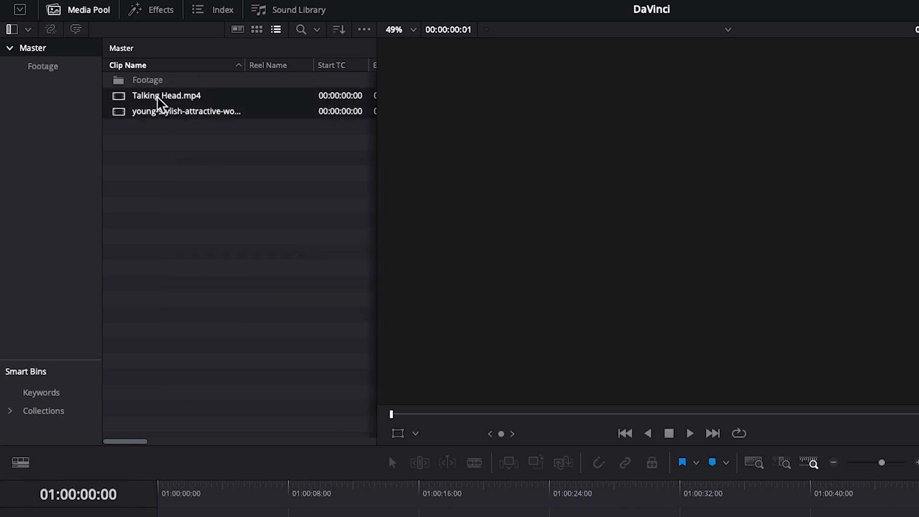
pyautogui.moveTo(160, 103); pyautogui.dragTo(143, 80)
# Select all 13 files in PROJECT ASSETS/Audio for import
pyautogui.rightClick(154, 172)
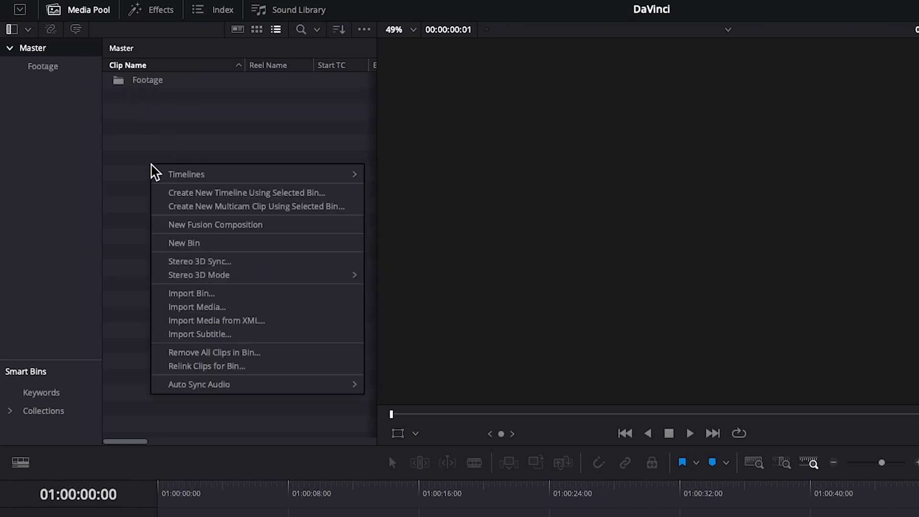
pyautogui.click(236, 312)
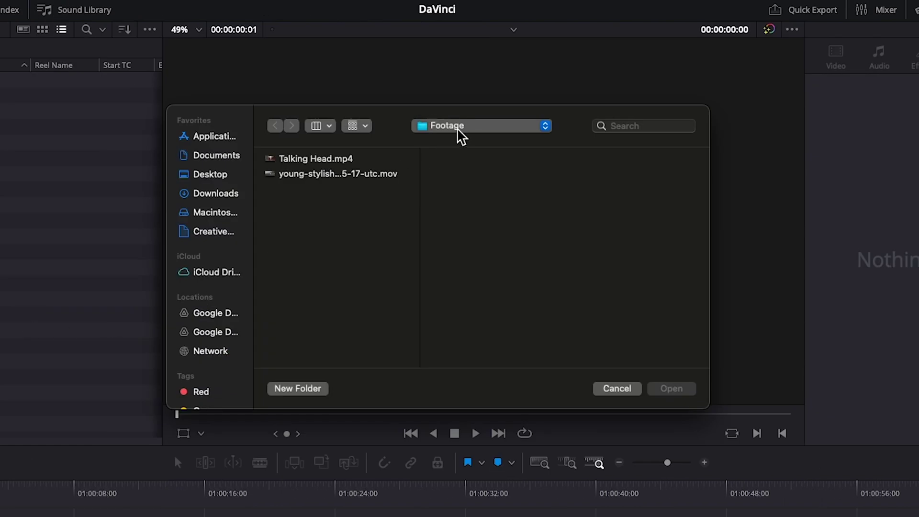
pyautogui.click(461, 127)
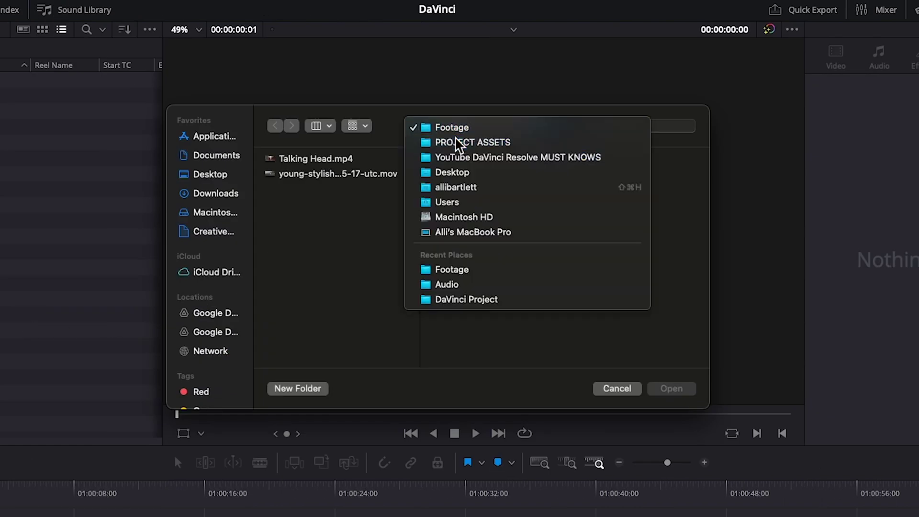
pyautogui.click(457, 139)
pyautogui.click(551, 162)
pyautogui.click(596, 161)
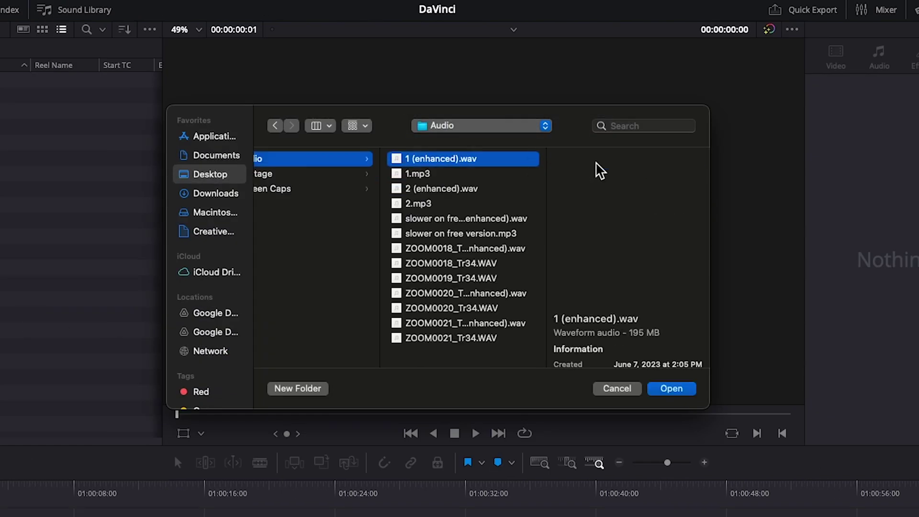
pyautogui.keyDown('shift'); pyautogui.click(483, 338); pyautogui.keyUp('shift')
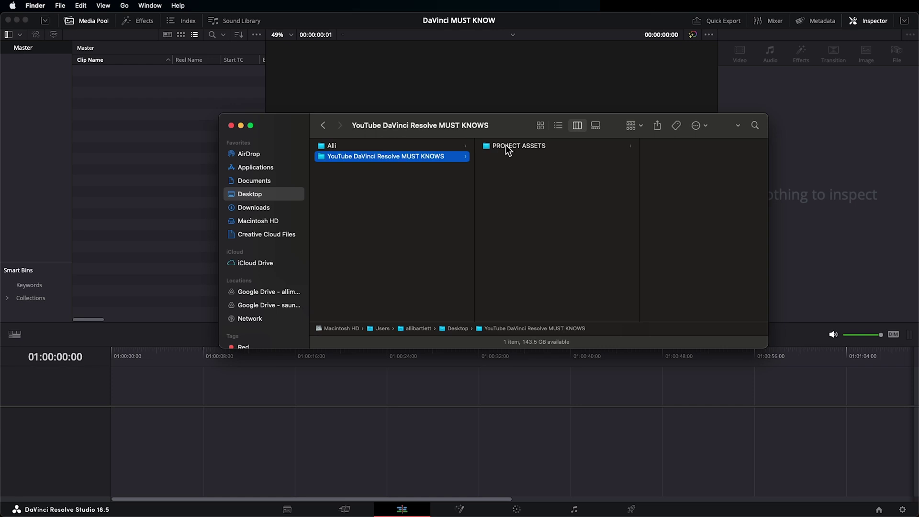
# Drag PROJECT ASSETS into the media pool, then browse its Audio, Footage and Screen Caps bins
pyautogui.click(512, 148)
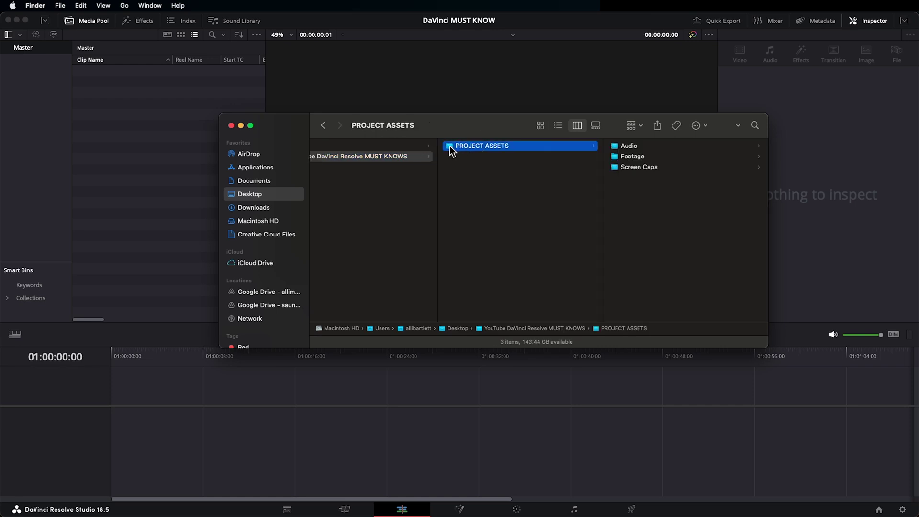
pyautogui.moveTo(443, 146); pyautogui.dragTo(27, 51)
pyautogui.click(28, 59)
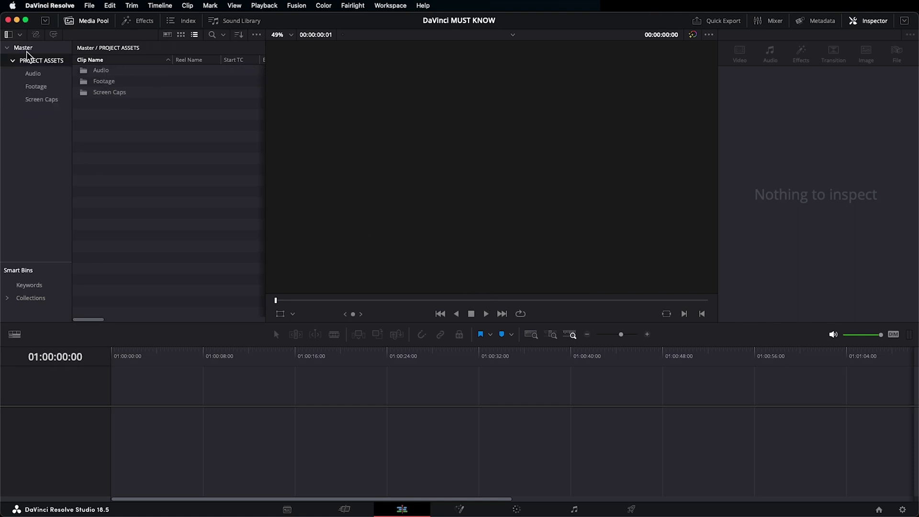
pyautogui.click(36, 73)
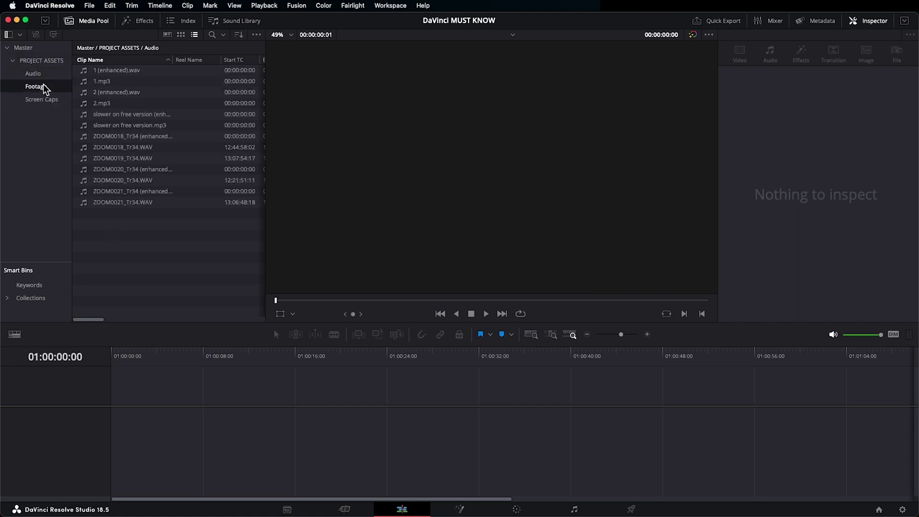
pyautogui.click(43, 85)
pyautogui.click(53, 98)
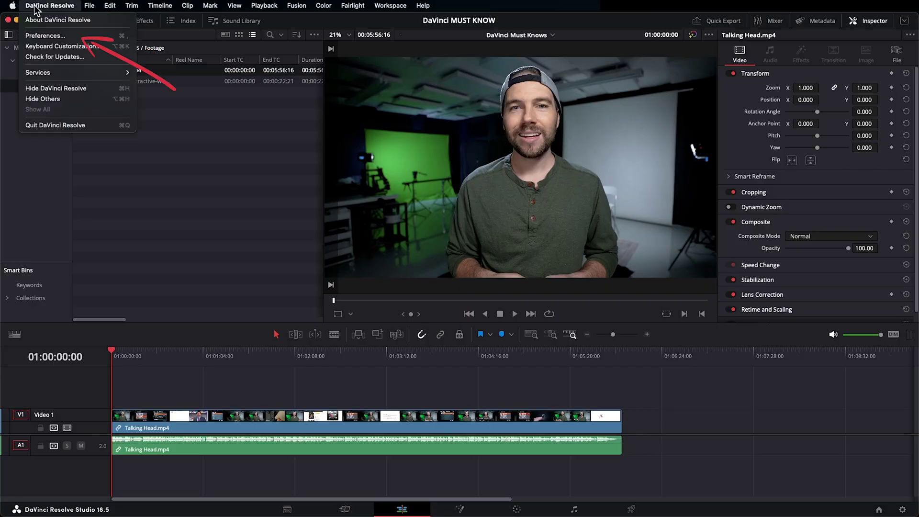
# Enable Live save and 5-minute project and timeline backups, keeping 2 hourly and 2 daily
pyautogui.click(45, 35)
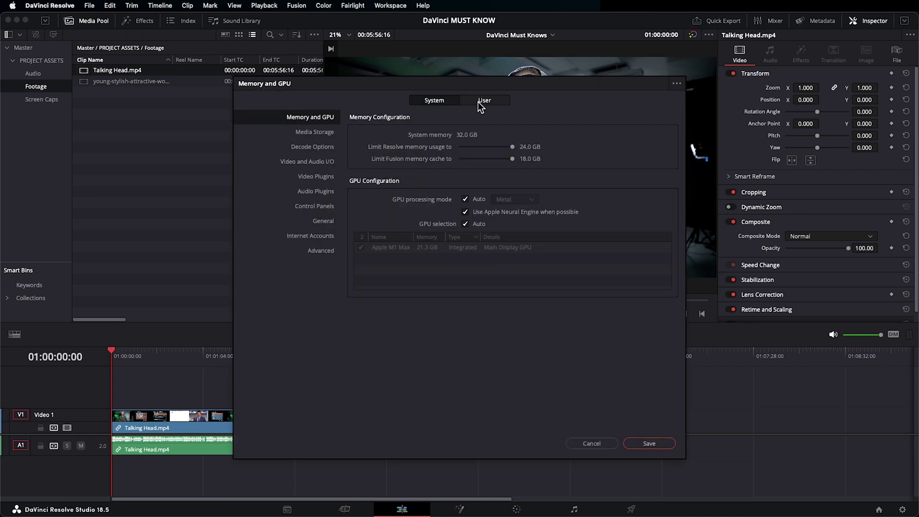
pyautogui.click(479, 101)
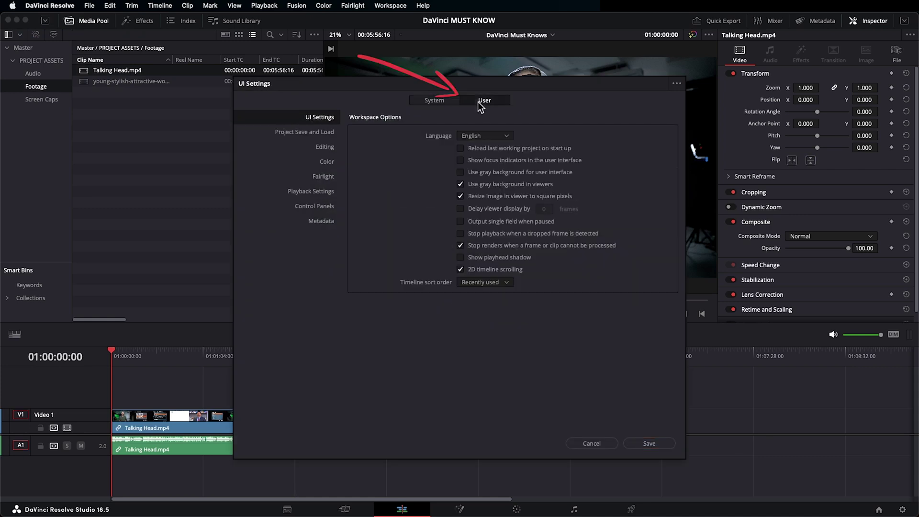
pyautogui.click(330, 133)
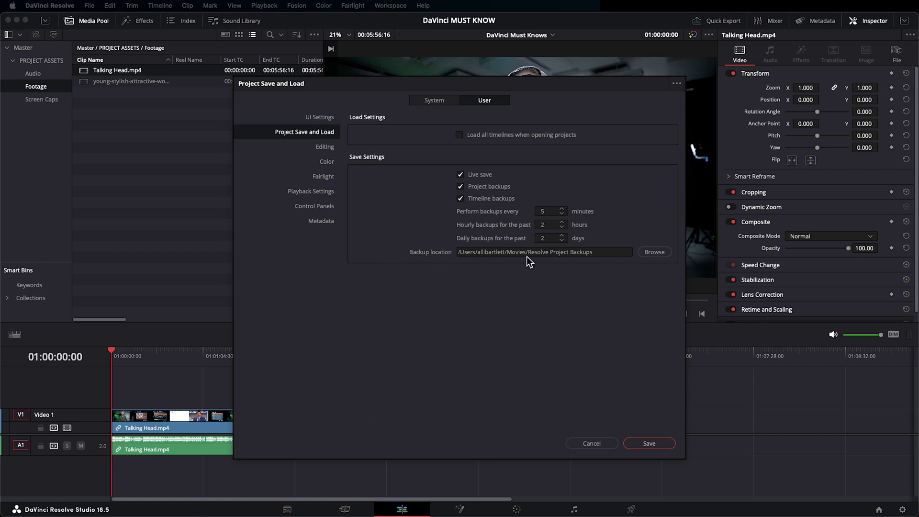
pyautogui.click(670, 445)
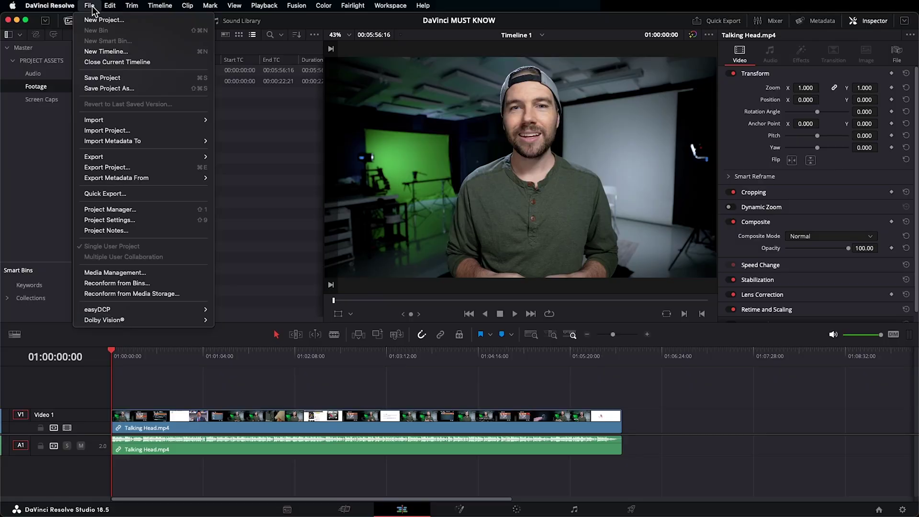
# Create the 'DaVinci Must Knows' timeline with a custom 3840 x 2160 Ultra HD resolution
pyautogui.click(121, 55)
pyautogui.write('DaVinci Must Knows')
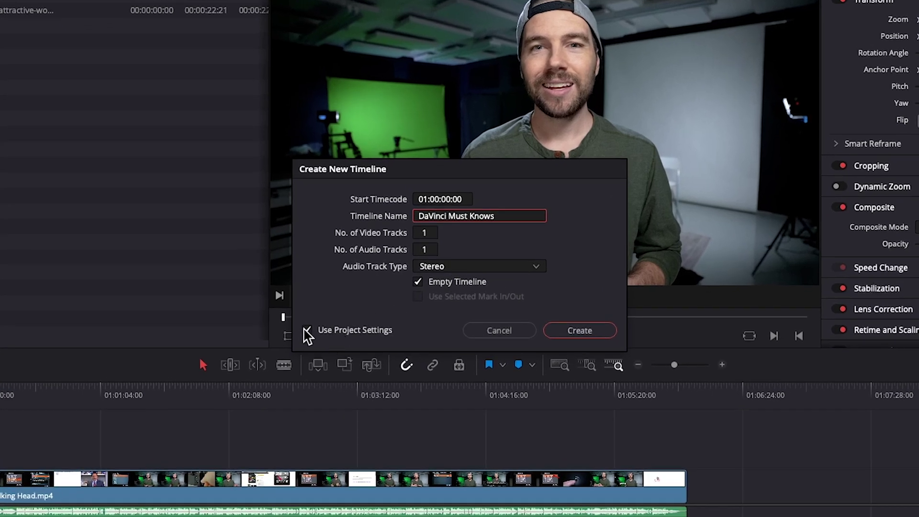
pyautogui.click(307, 330)
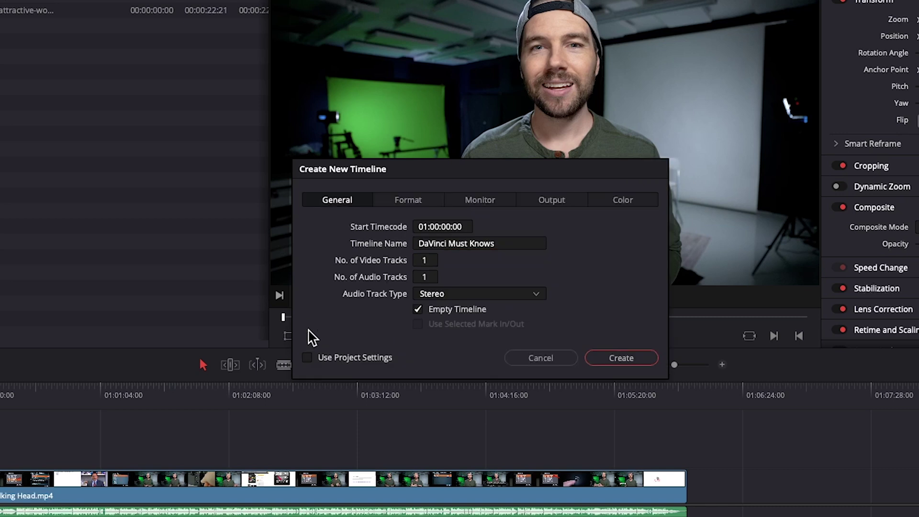
pyautogui.click(421, 204)
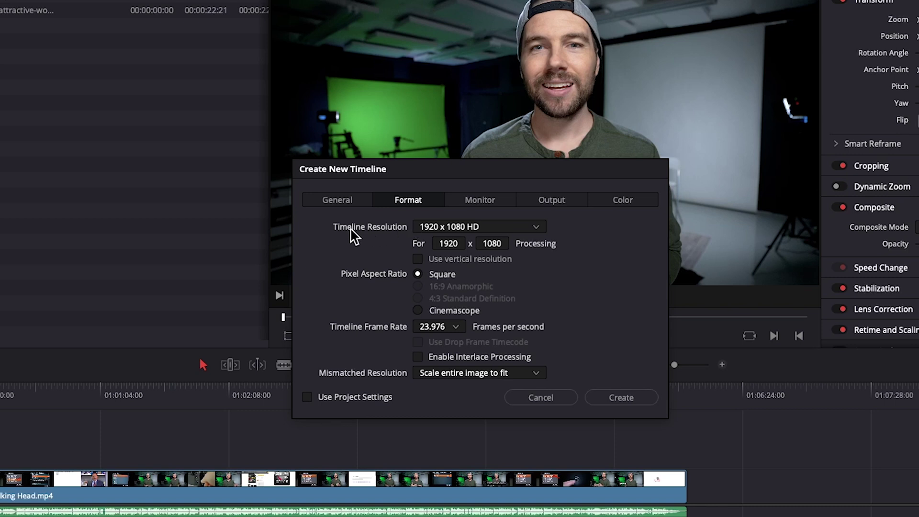
pyautogui.click(529, 228)
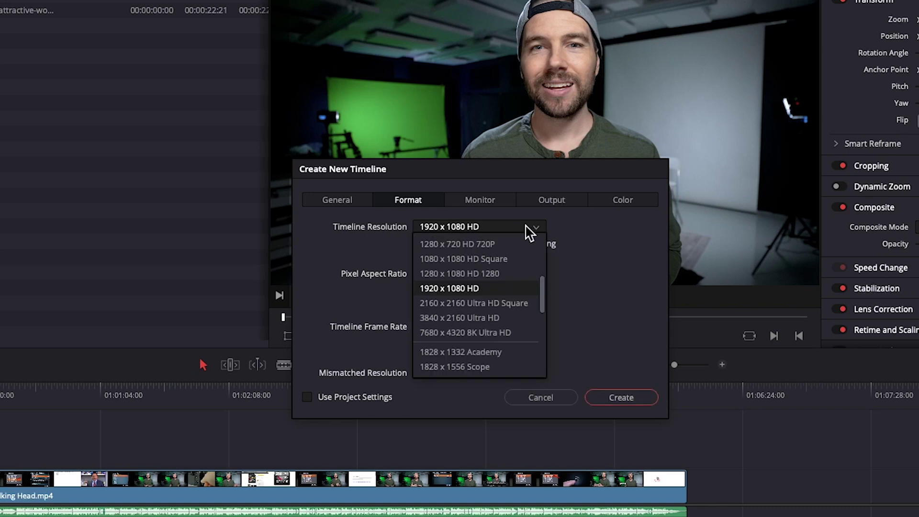
pyautogui.click(495, 319)
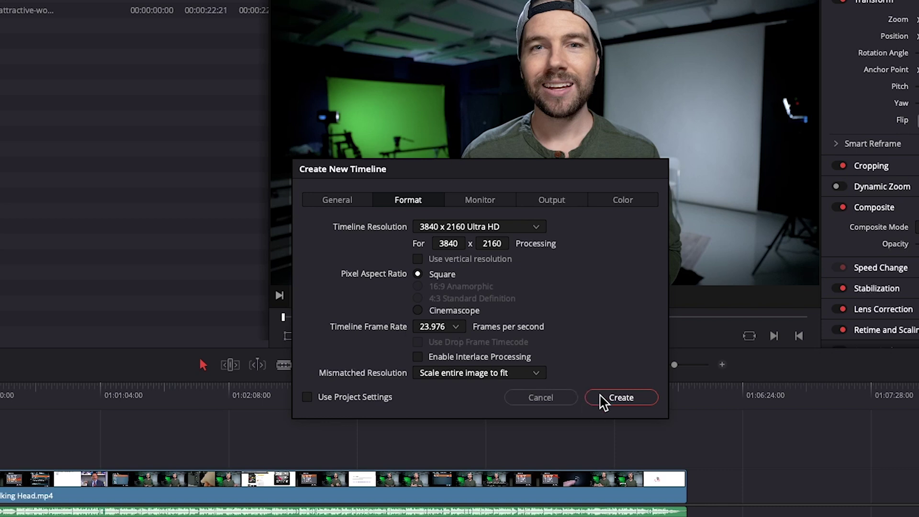
pyautogui.click(602, 396)
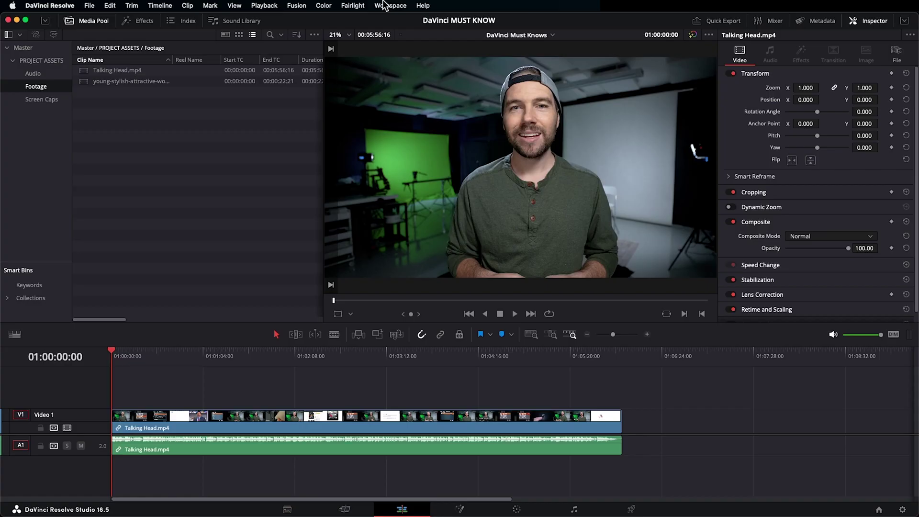
# Uncheck Media under Workspace > Show Page to hide the Media page
pyautogui.click(383, 5)
pyautogui.moveTo(438, 33)
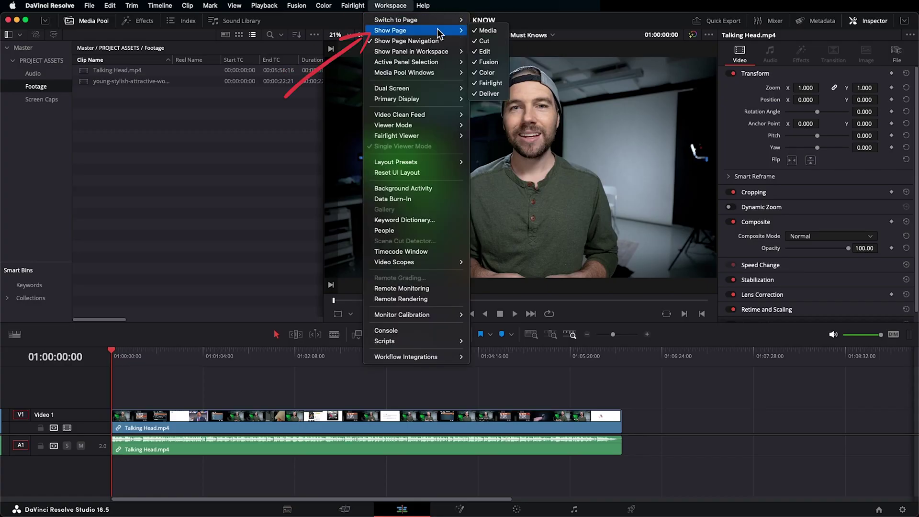
pyautogui.click(489, 30)
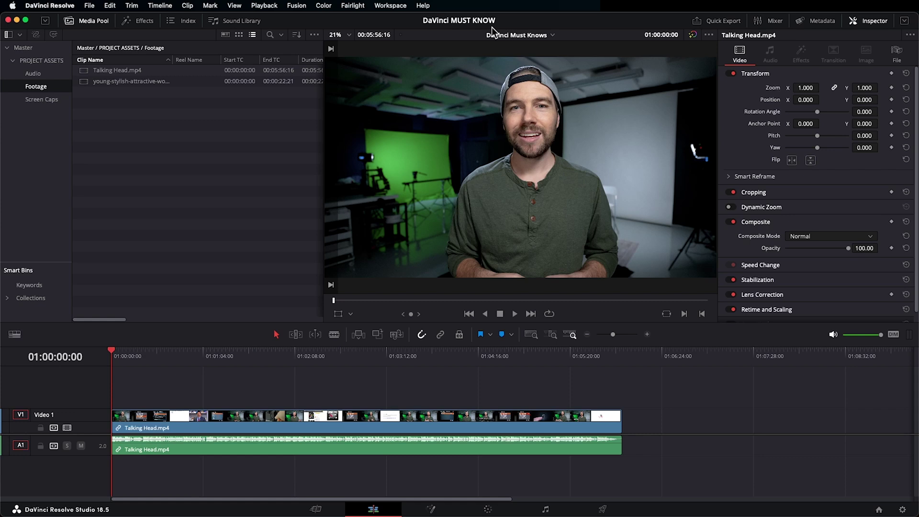
pyautogui.click(391, 6)
# Re-enable Media under Workspace > Show Page
pyautogui.moveTo(414, 24)
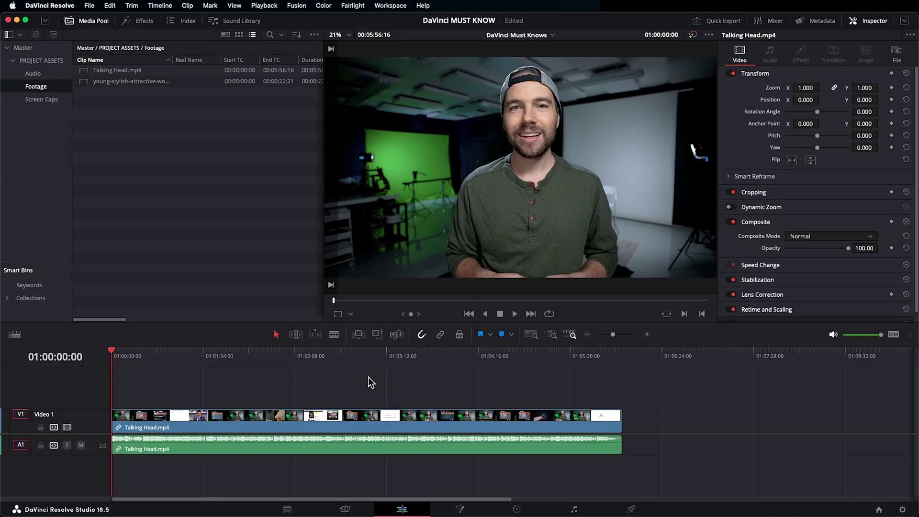
# Set Workspace > Dual Screen to On
pyautogui.click(402, 6)
pyautogui.moveTo(440, 89)
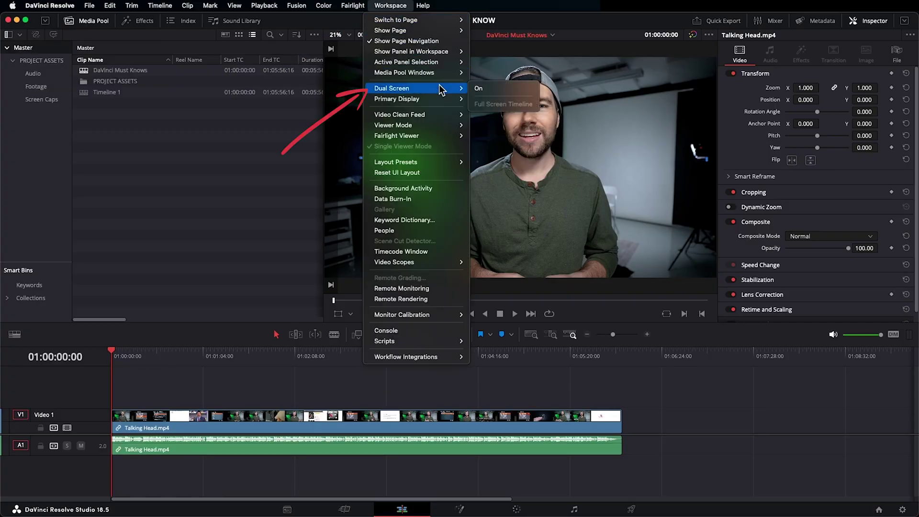
pyautogui.click(488, 87)
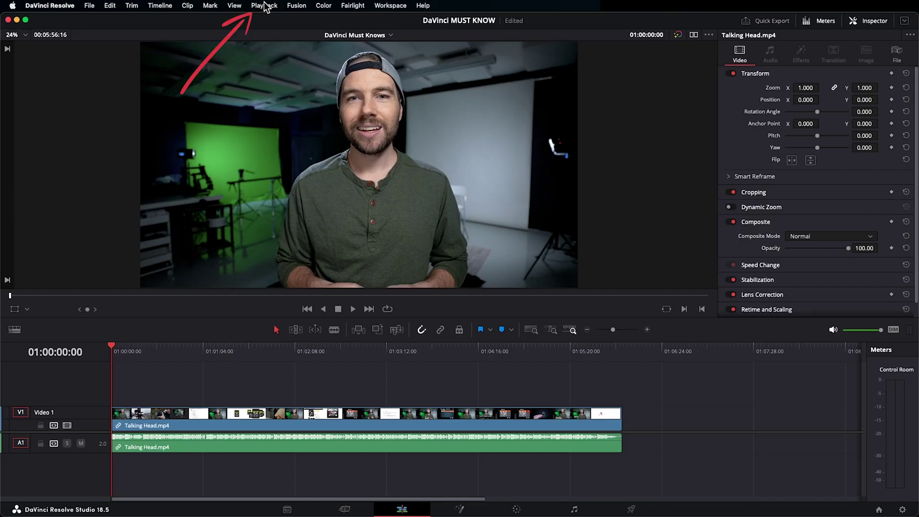
# Set Timeline Proxy Resolution to Half, then stop timeline playback
pyautogui.click(265, 6)
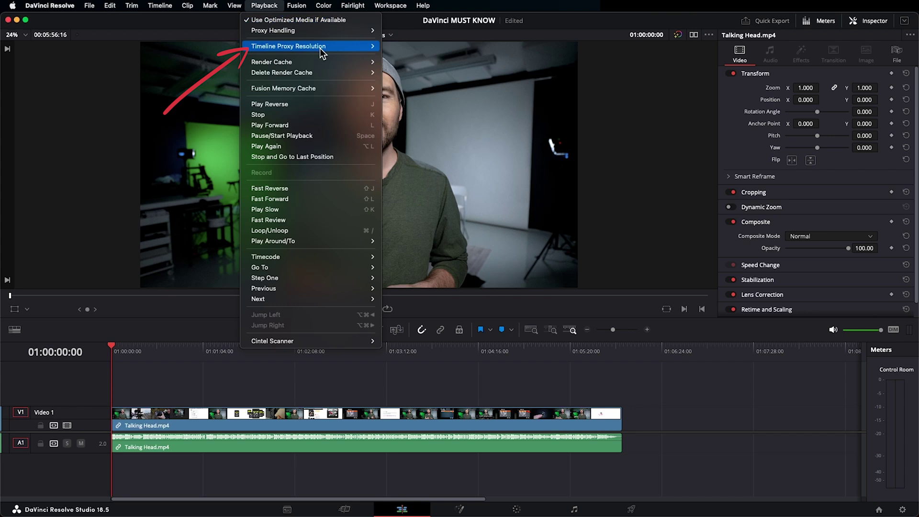
pyautogui.moveTo(321, 48)
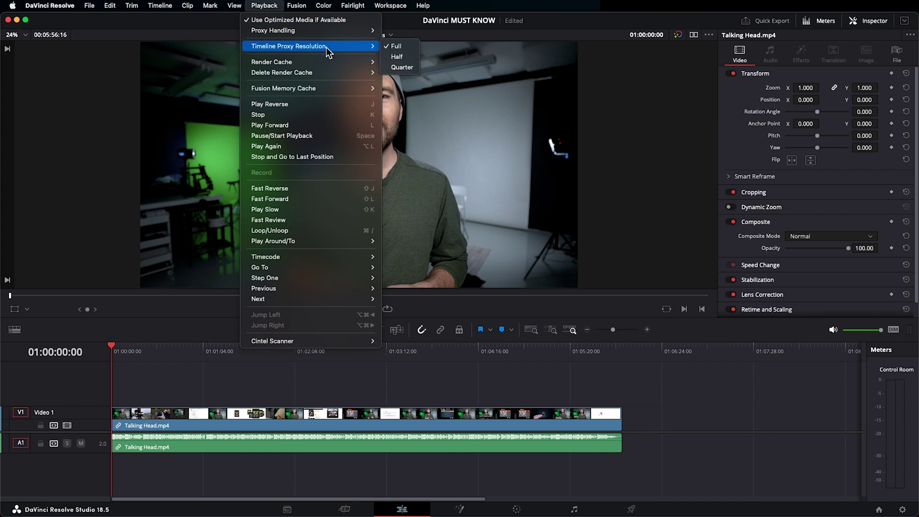
pyautogui.click(403, 56)
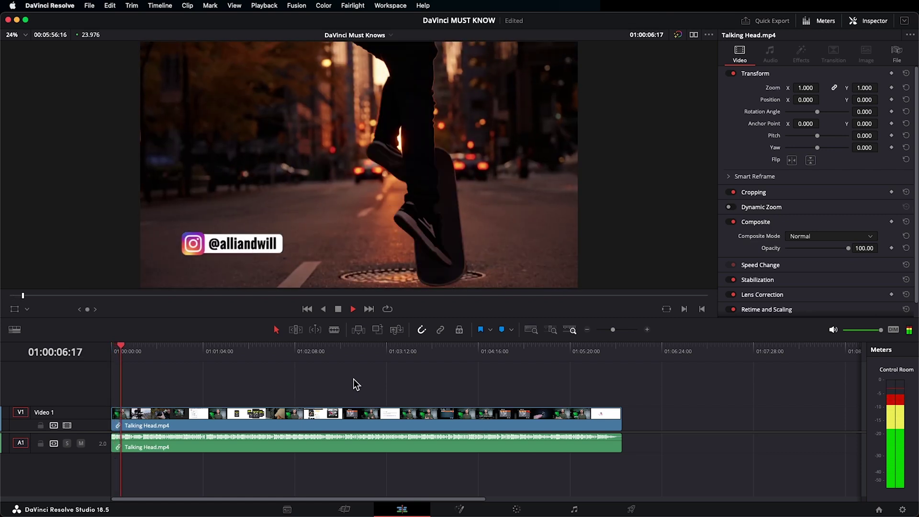
pyautogui.press('space')
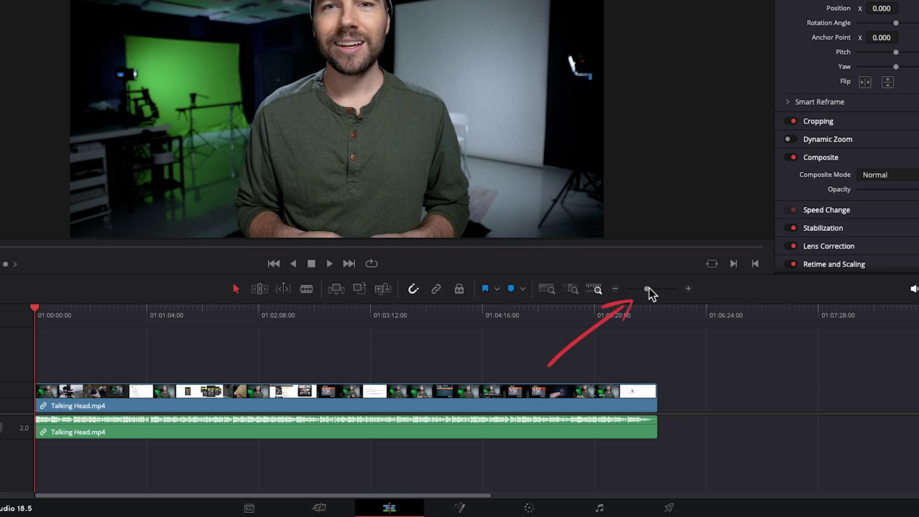
# Zoom the timeline out with the slider, then in and back out with Ctrl+/-, and show the viewer full screen
pyautogui.moveTo(649, 288)
pyautogui.mouseDown()
pyautogui.moveTo(631, 291)
pyautogui.moveTo(675, 289)
pyautogui.moveTo(663, 288)
pyautogui.mouseUp()
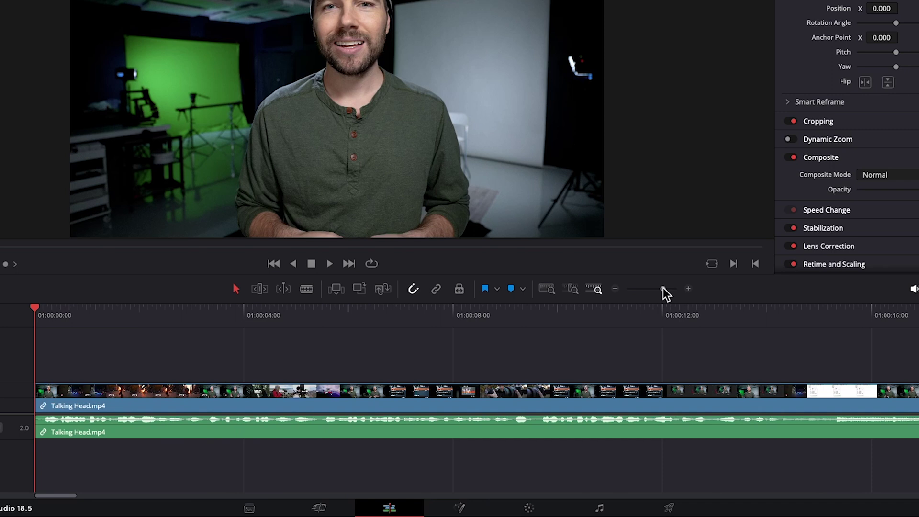
pyautogui.moveTo(663, 289); pyautogui.dragTo(640, 289)
pyautogui.hotkey('ctrl', '=')
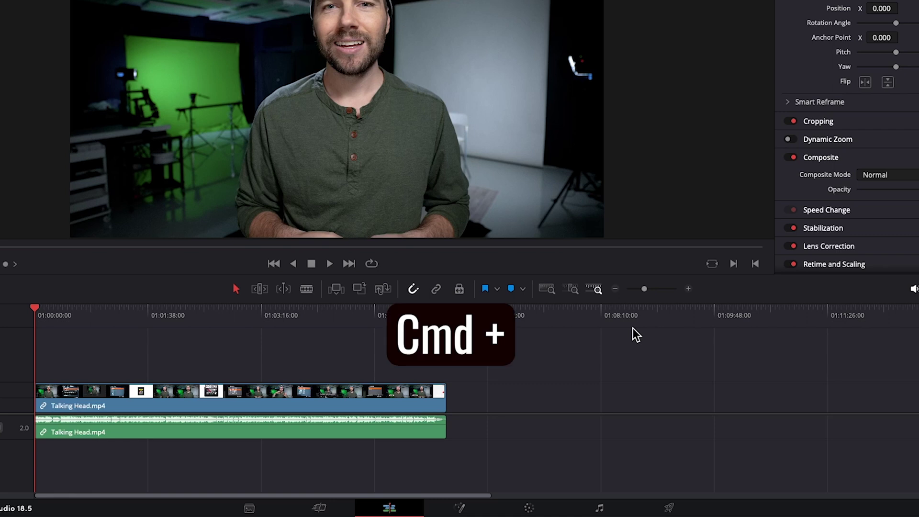
pyautogui.hotkey('ctrl', '=')
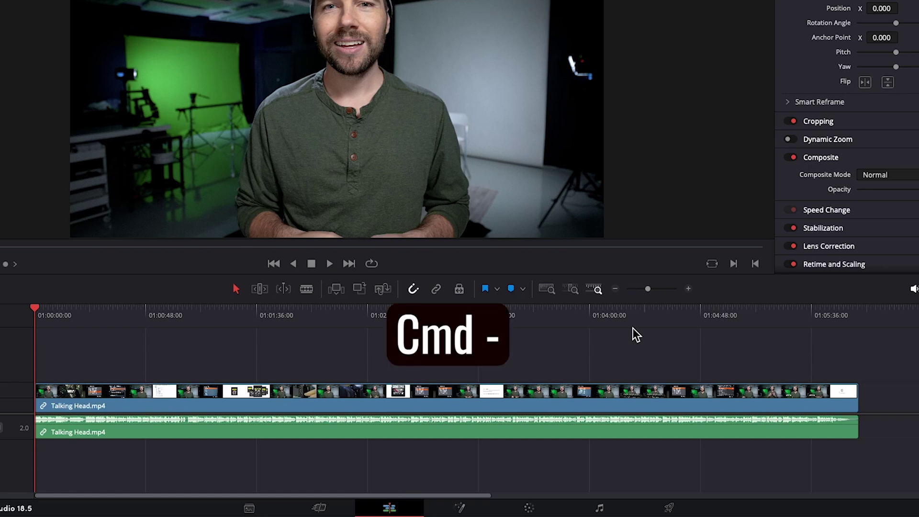
pyautogui.hotkey('ctrl', '-')
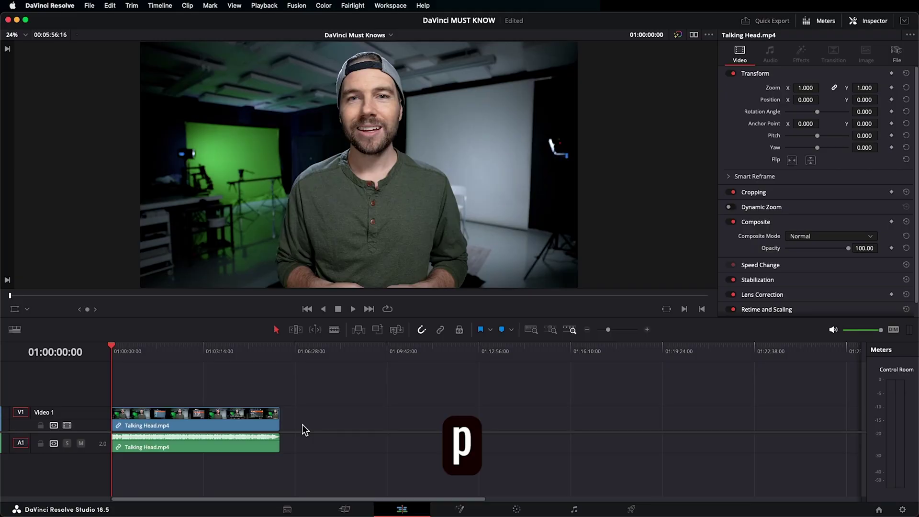
pyautogui.press('super+f')
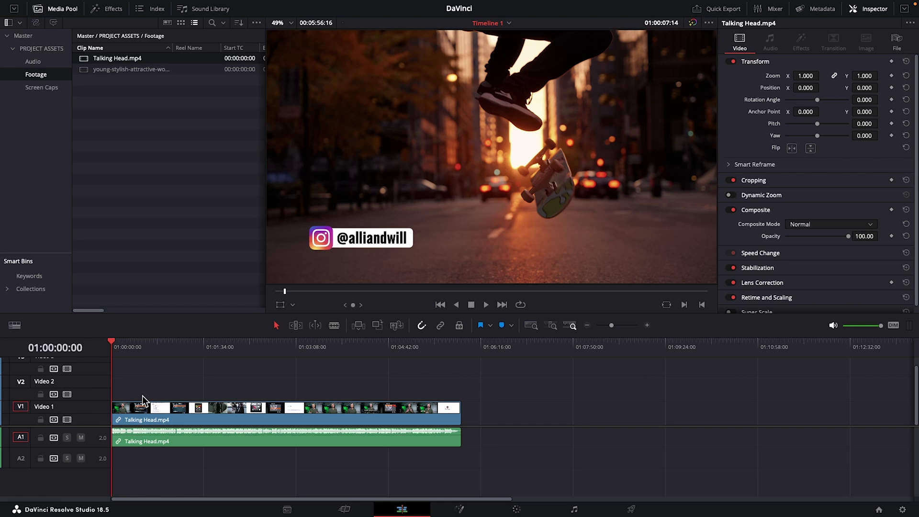
# Give the Talking Head video and audio clips the Apricot clip colour, then delete them
pyautogui.click(158, 410)
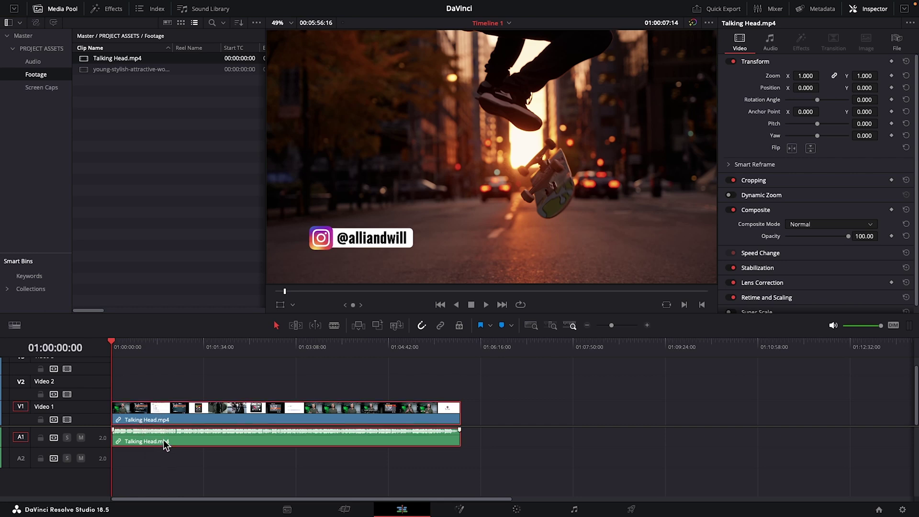
pyautogui.rightClick(164, 442)
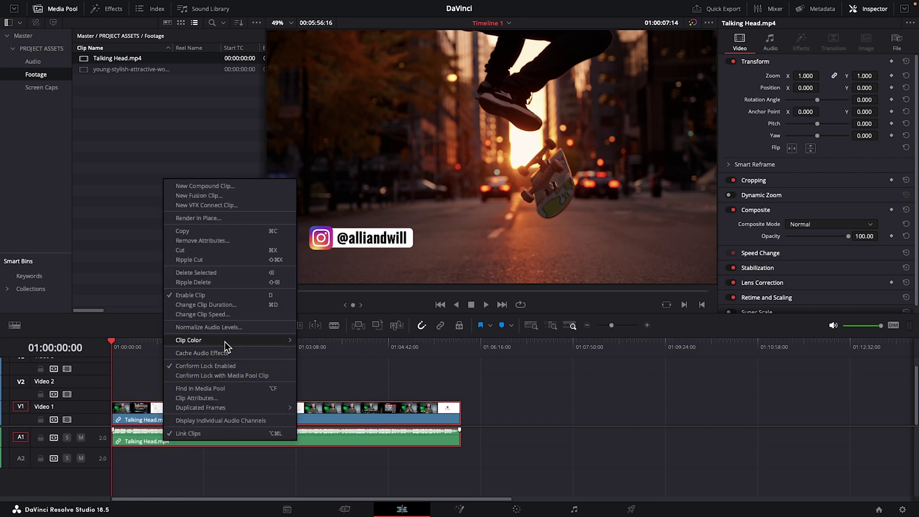
pyautogui.moveTo(225, 340)
pyautogui.click(334, 361)
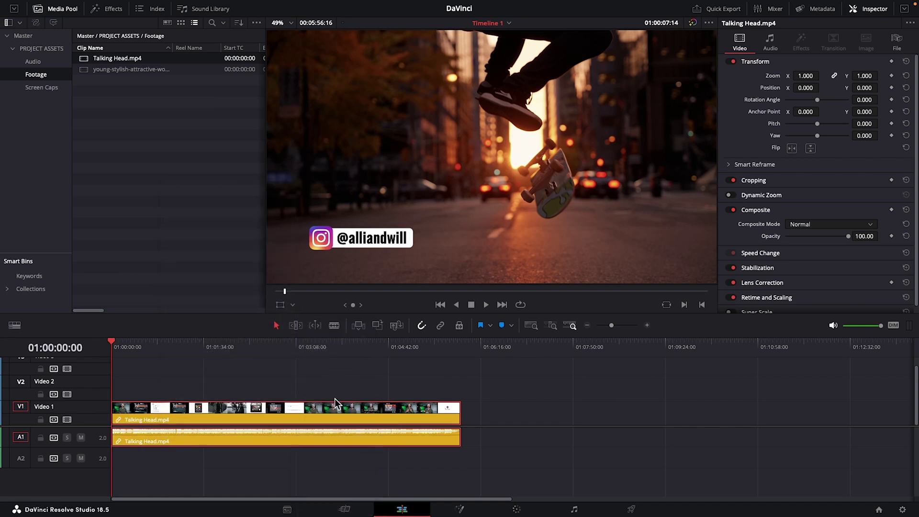
pyautogui.press('Delete')
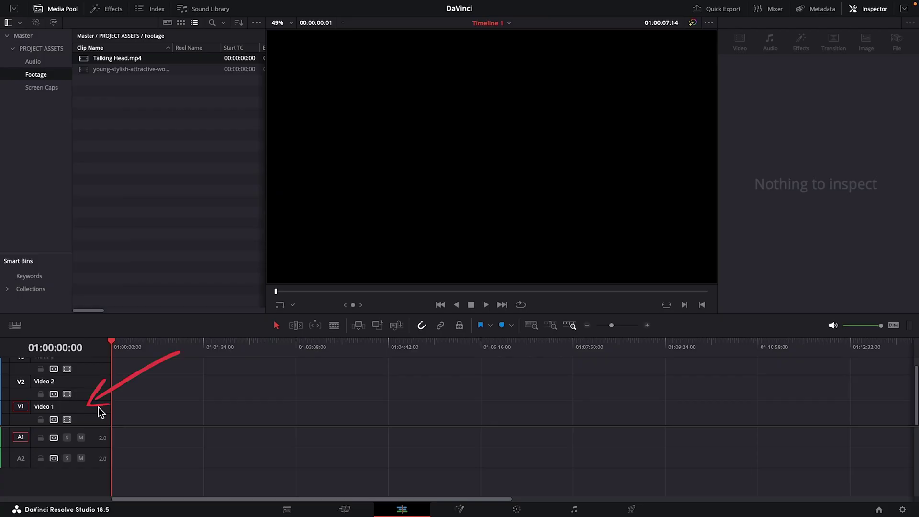
# Colour the Video 1 track purple and place Talking Head.mp4 at the start of Video 1
pyautogui.rightClick(94, 408)
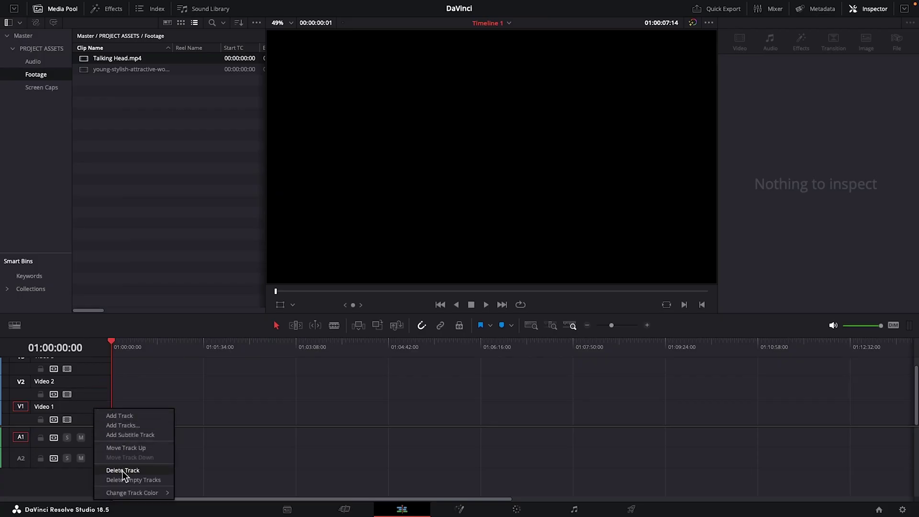
pyautogui.moveTo(103, 493)
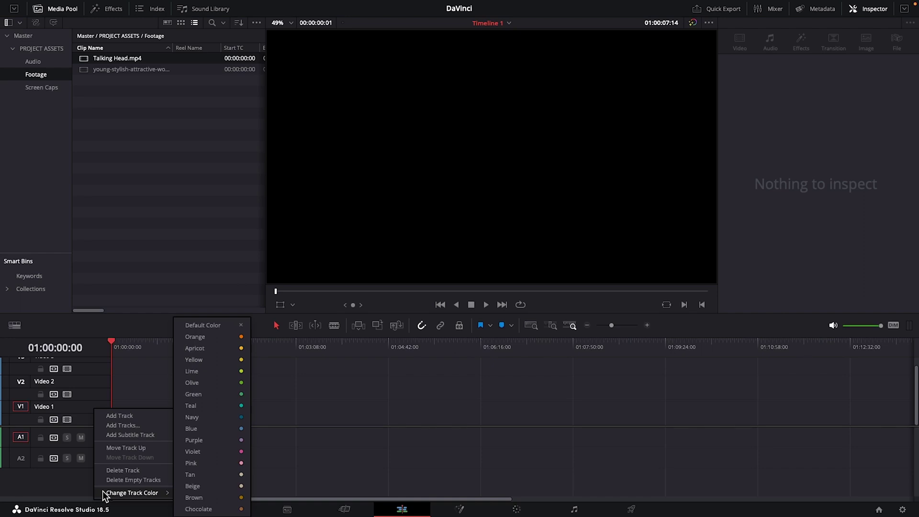
pyautogui.click(184, 443)
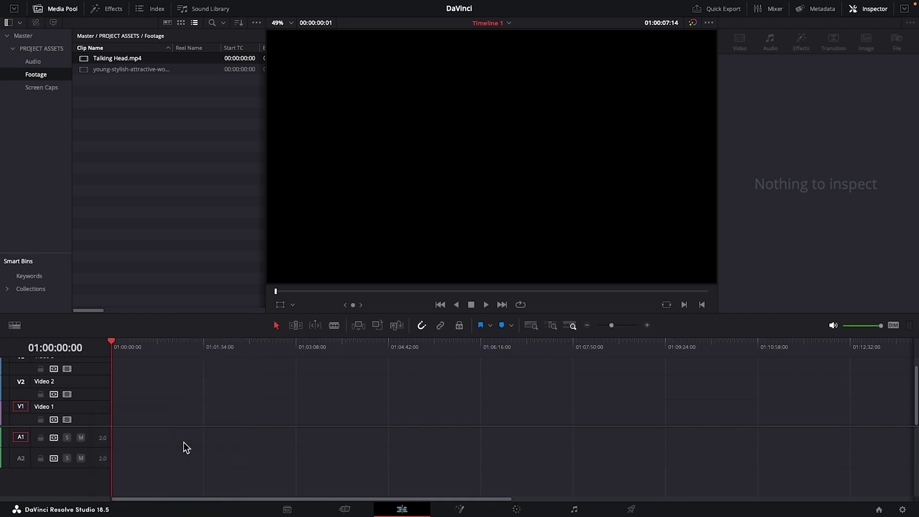
pyautogui.rightClick(94, 439)
pyautogui.moveTo(158, 415)
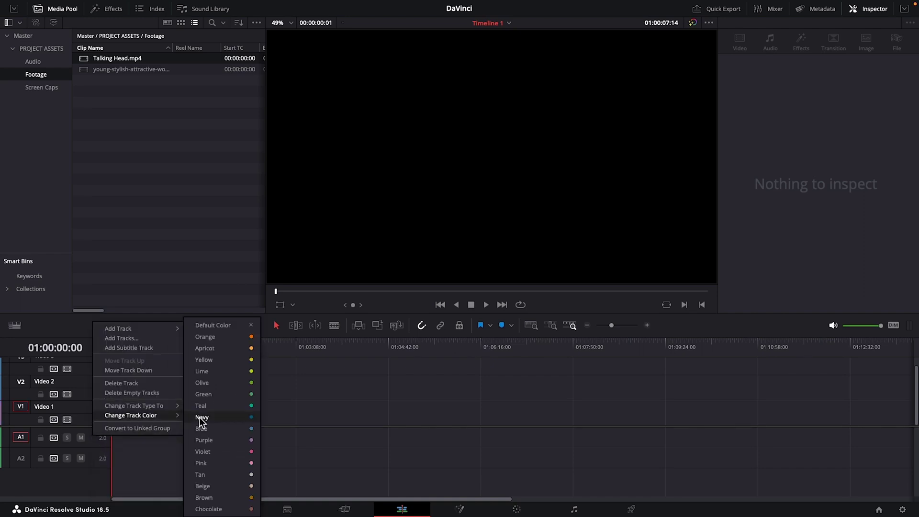
pyautogui.click(227, 437)
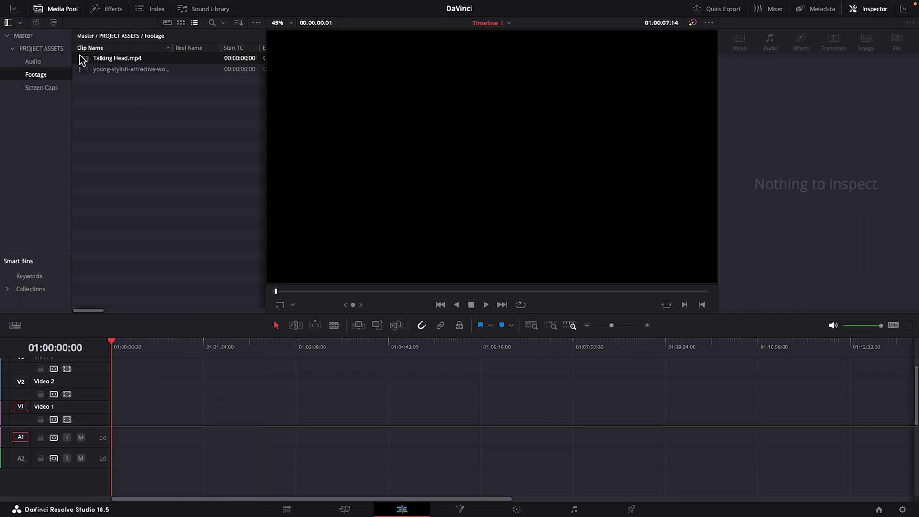
pyautogui.moveTo(79, 55); pyautogui.dragTo(111, 405)
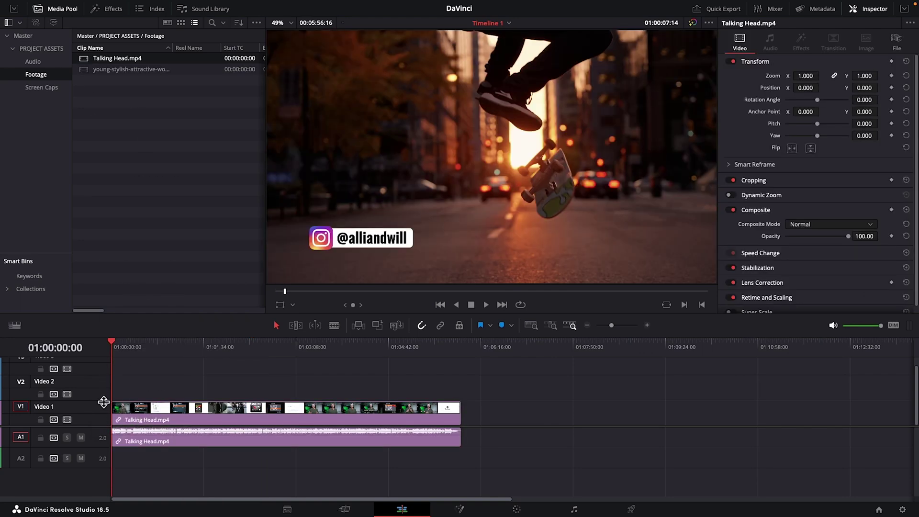
# Colour Video 2 green and put the skateboard B-roll clip on it near 01:01:34
pyautogui.rightClick(90, 386)
pyautogui.moveTo(140, 466)
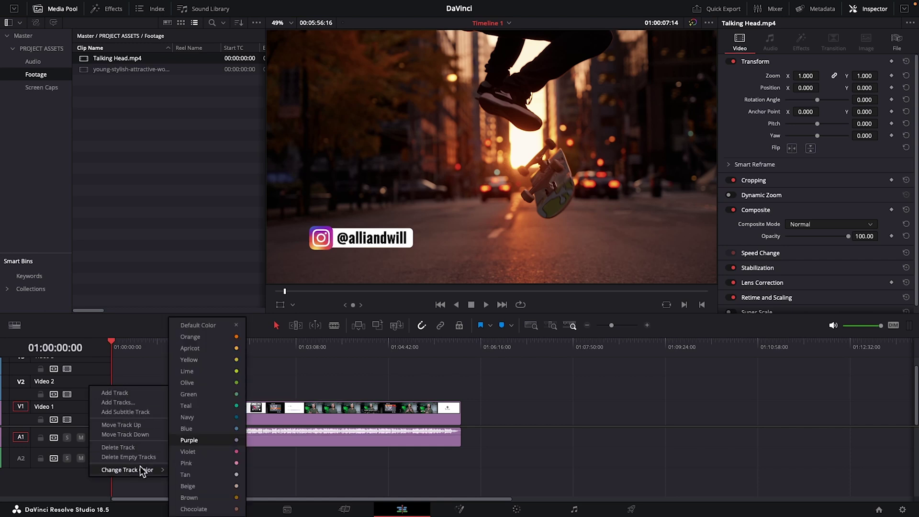
pyautogui.click(206, 380)
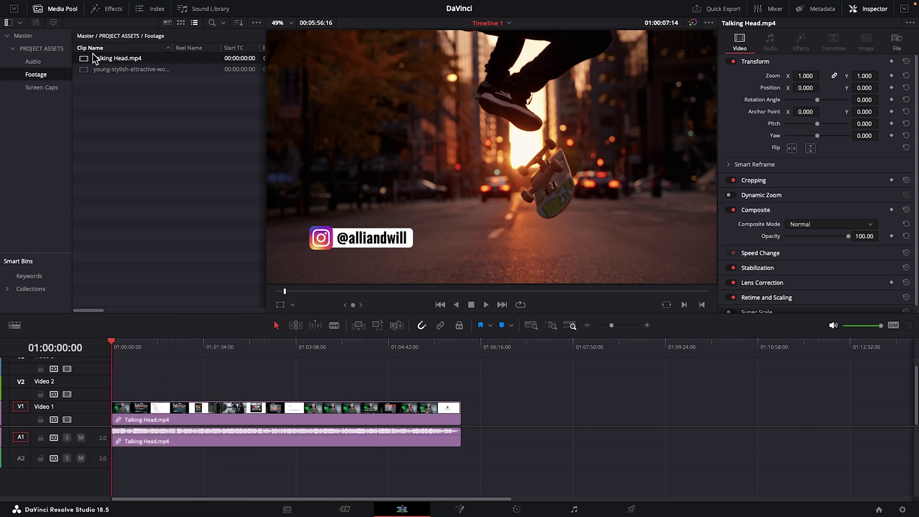
pyautogui.moveTo(96, 69); pyautogui.dragTo(223, 396)
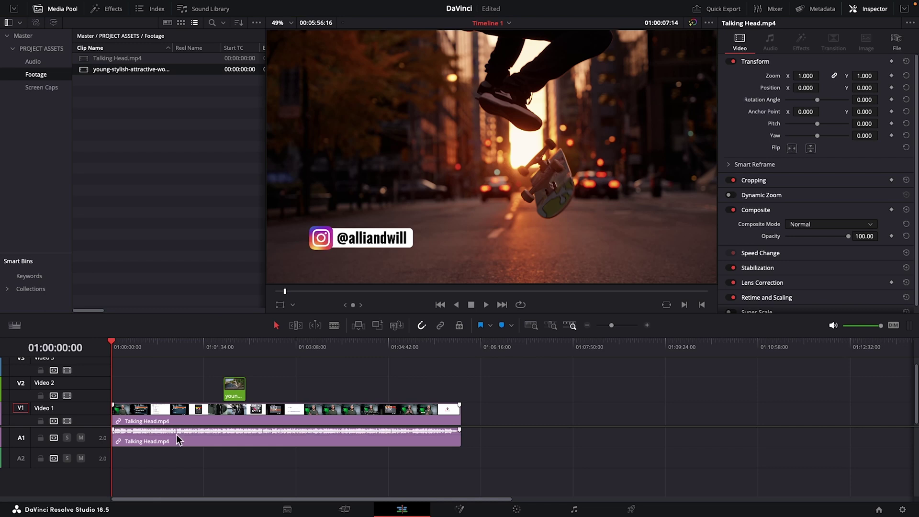
# Colour the A2 track orange and add 2.mp3 from the Audio bin to A2
pyautogui.rightClick(91, 466)
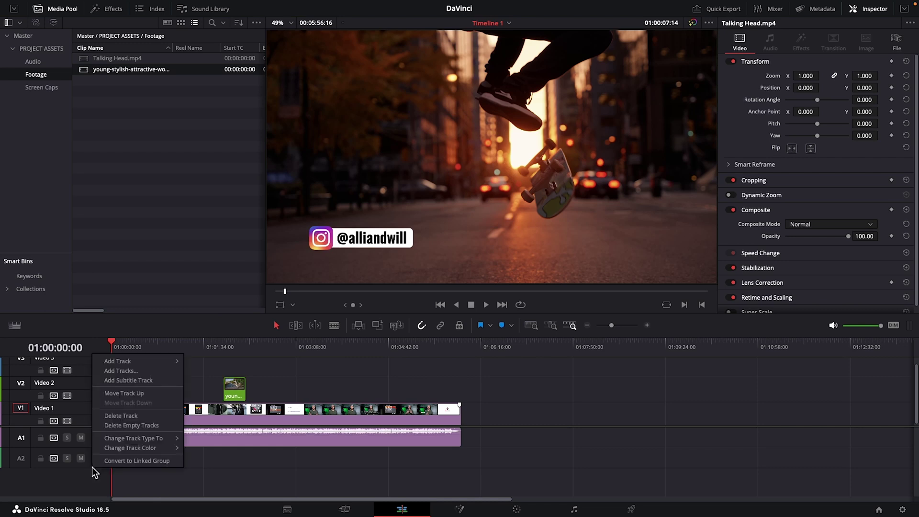
pyautogui.moveTo(152, 447)
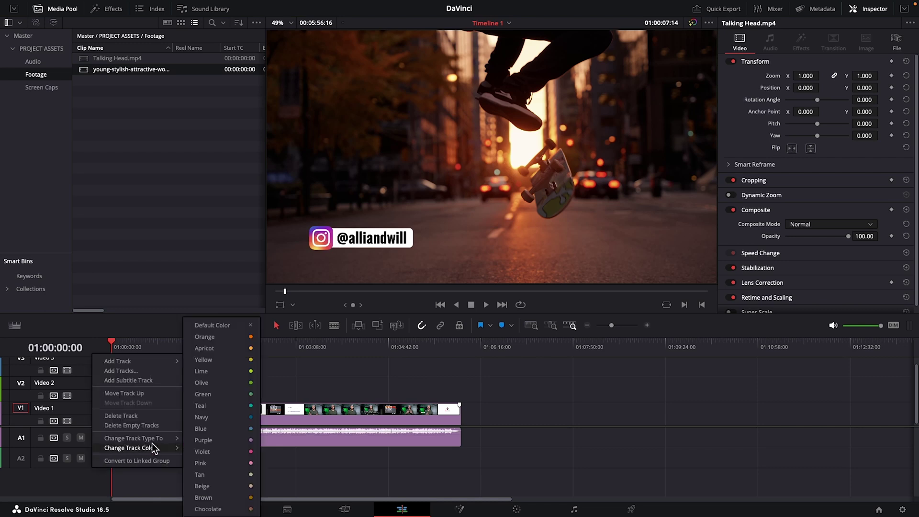
pyautogui.click(206, 337)
pyautogui.click(38, 62)
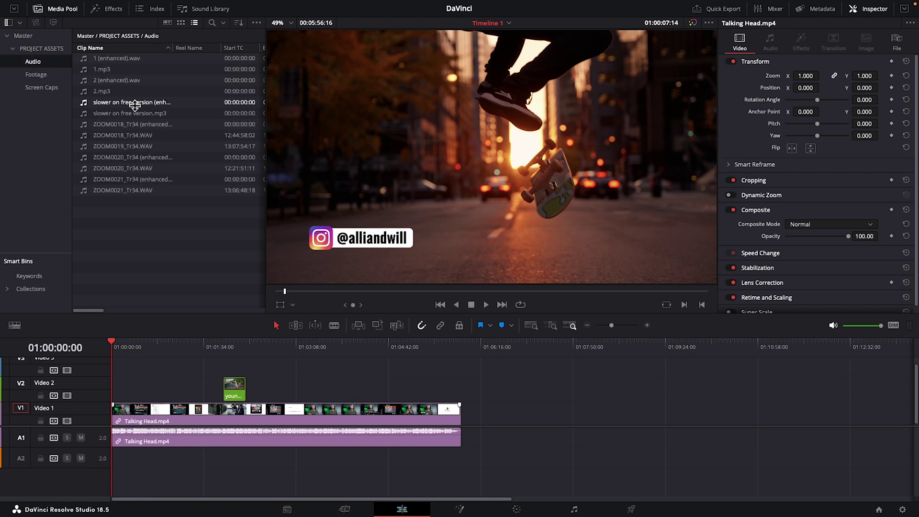
pyautogui.moveTo(101, 91); pyautogui.dragTo(109, 463)
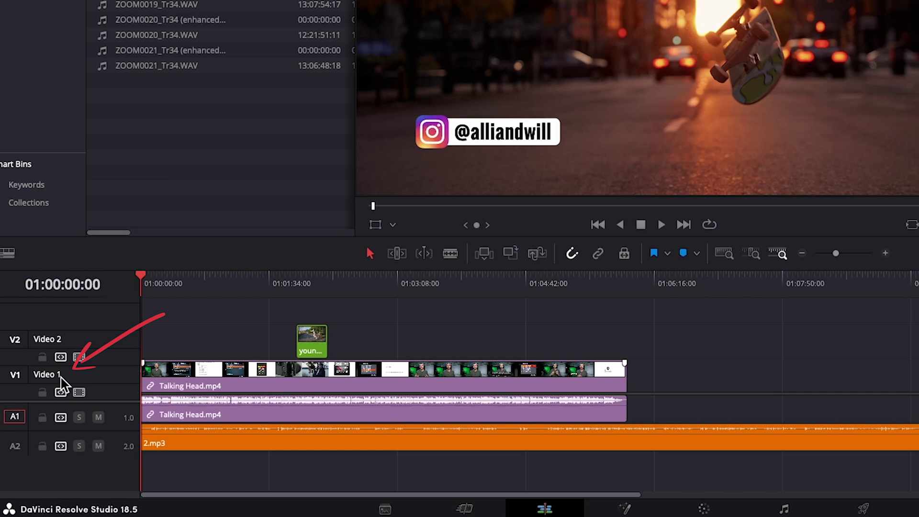
# Name Video 1 'Talking Head', Video 2 'B Roll', and the enlarged A1 track 'Talking Head Audio'
pyautogui.doubleClick(48, 374)
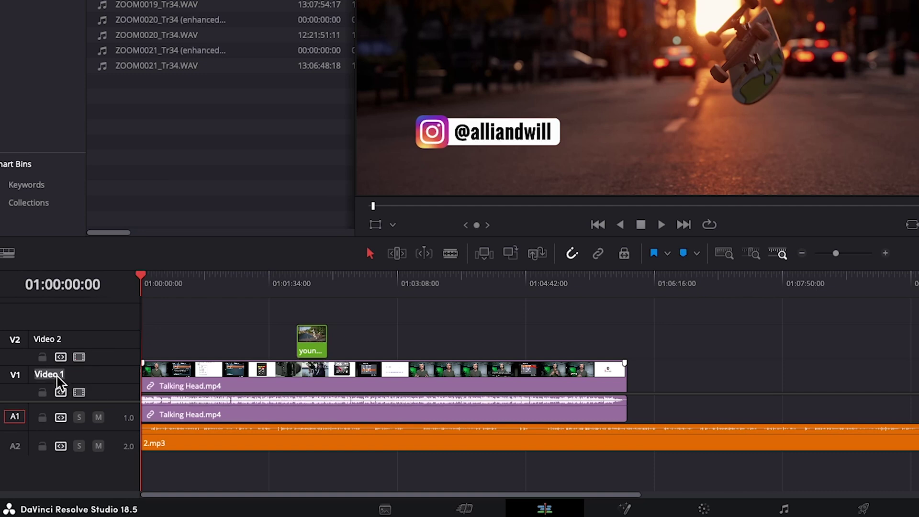
pyautogui.write('Talking Head')
pyautogui.press('Return')
pyautogui.doubleClick(47, 339)
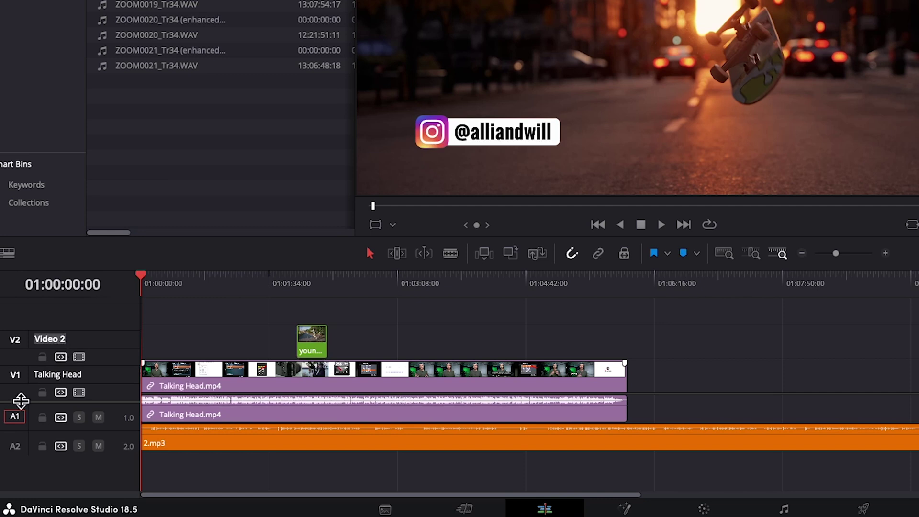
pyautogui.write('B Roll')
pyautogui.press('Return')
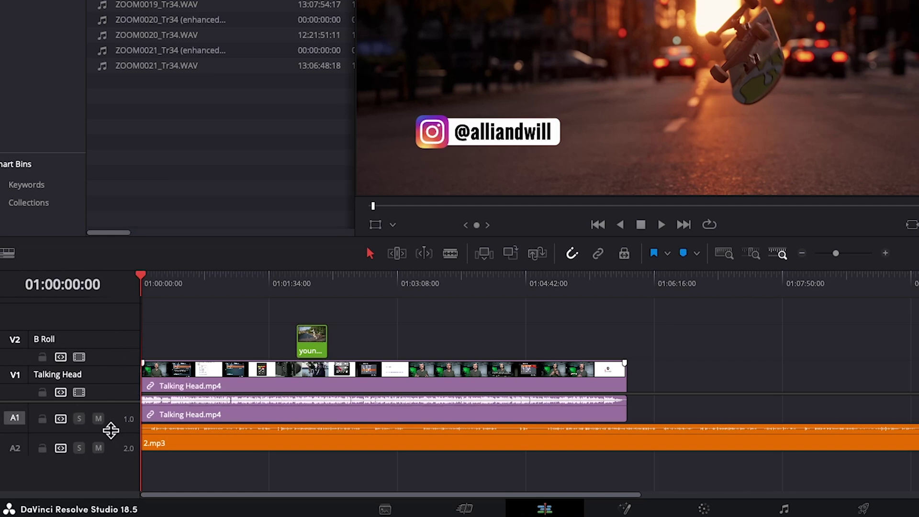
pyautogui.moveTo(111, 430); pyautogui.dragTo(113, 441)
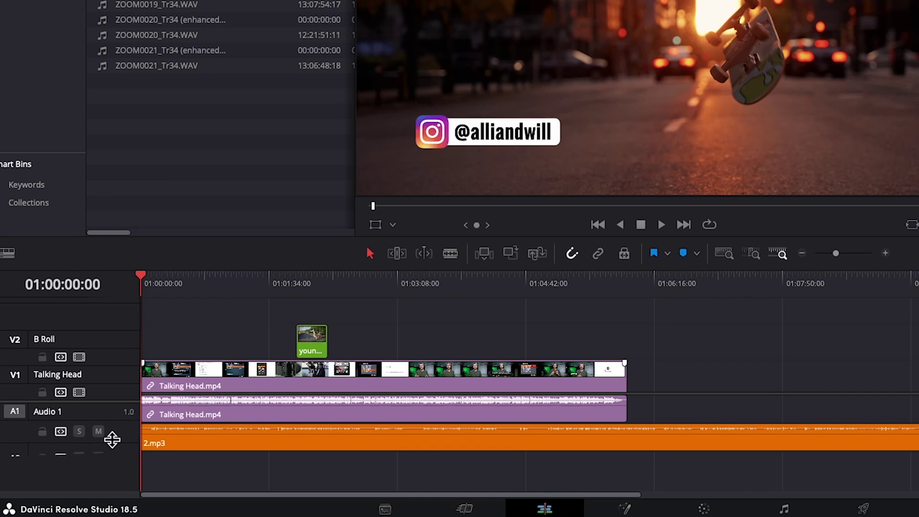
pyautogui.doubleClick(46, 412)
pyautogui.write('Talking Head Audio')
pyautogui.press('Return')
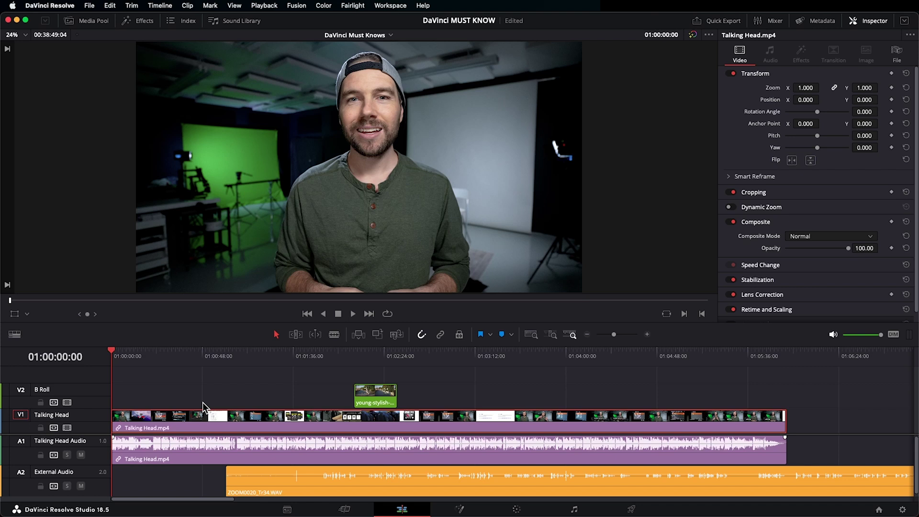
# Apply Night Vision from the Effects library to the Talking Head clip, then bypass all timeline effects
pyautogui.click(137, 21)
pyautogui.moveTo(119, 139); pyautogui.dragTo(158, 416)
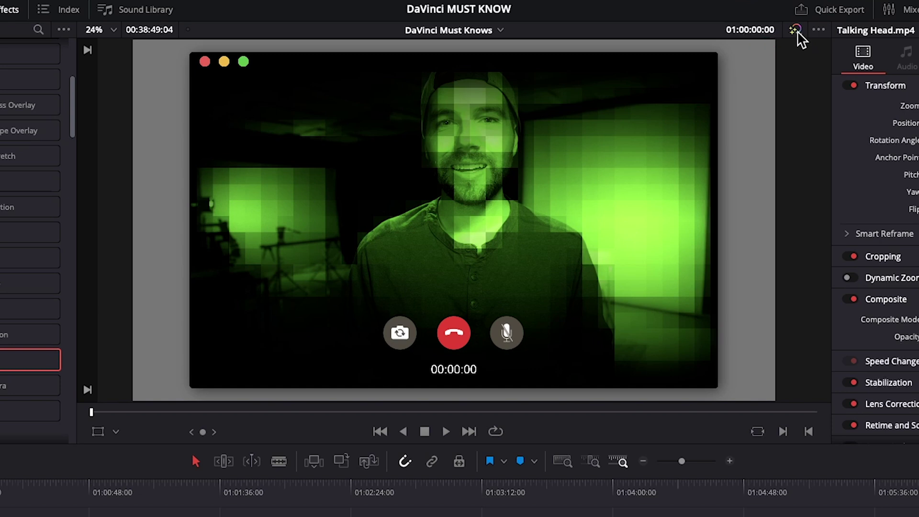
pyautogui.click(796, 30)
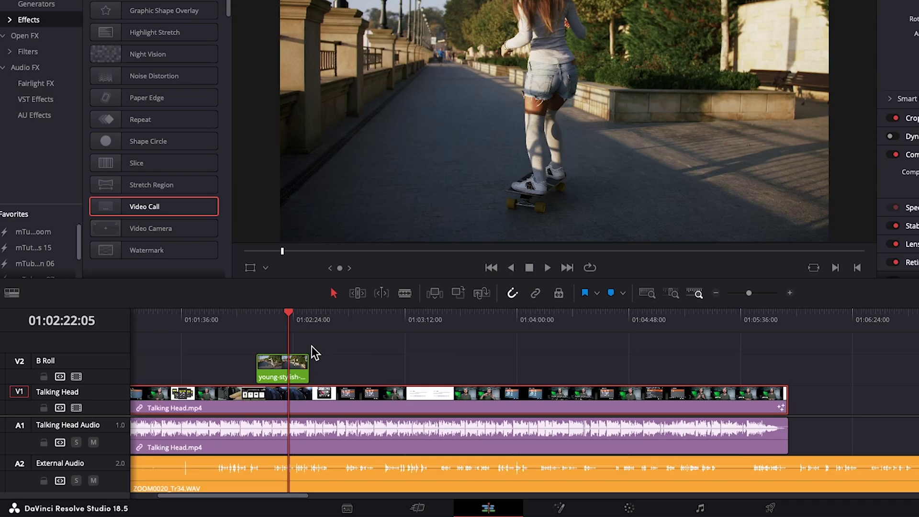
# Copy the skateboard B-roll clip, paste it at 01:03:35:05, then undo the paste
pyautogui.rightClick(291, 366)
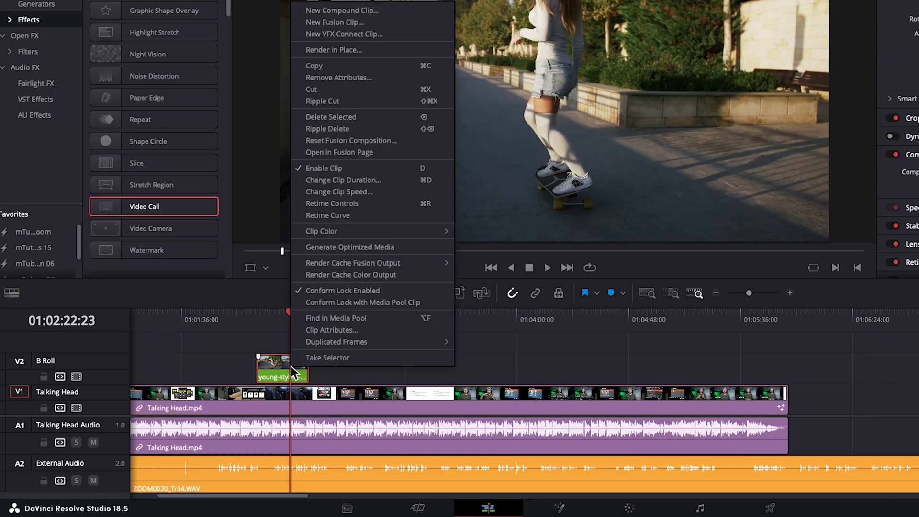
pyautogui.click(359, 65)
pyautogui.click(459, 314)
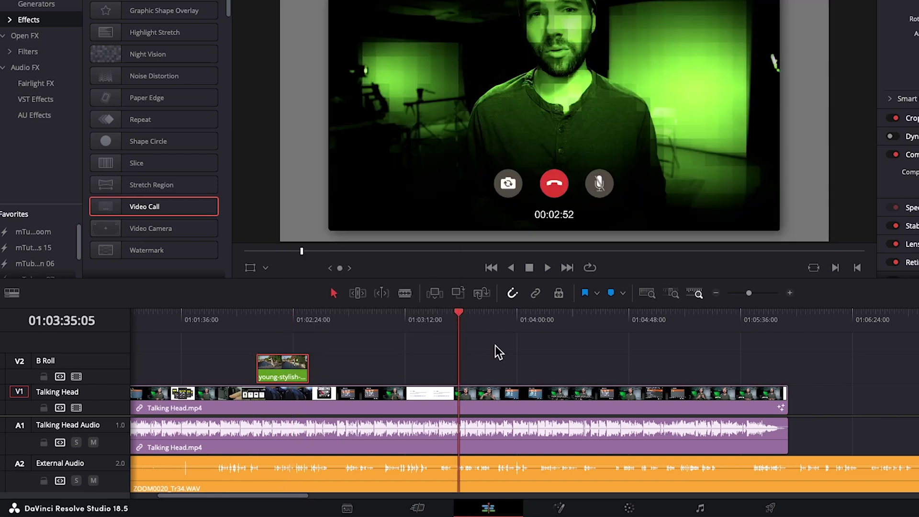
pyautogui.hotkey('ctrl', 'v')
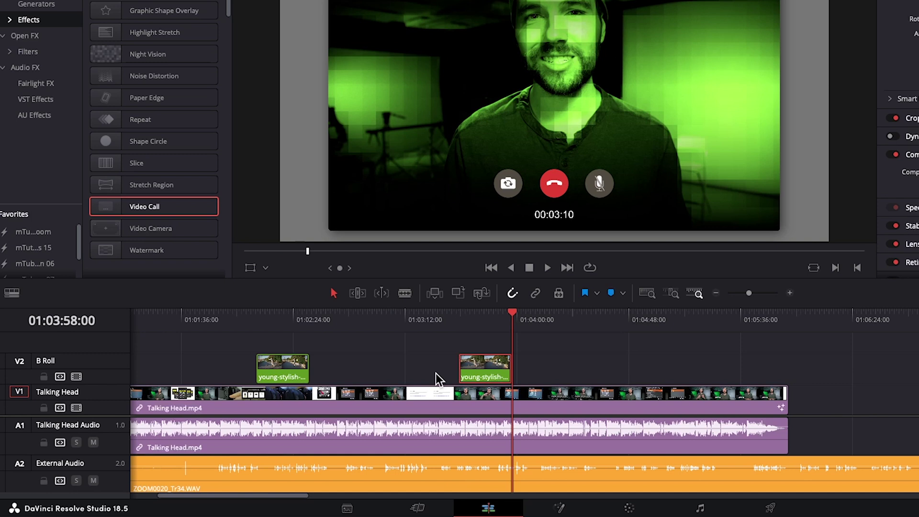
pyautogui.hotkey('ctrl', 'z')
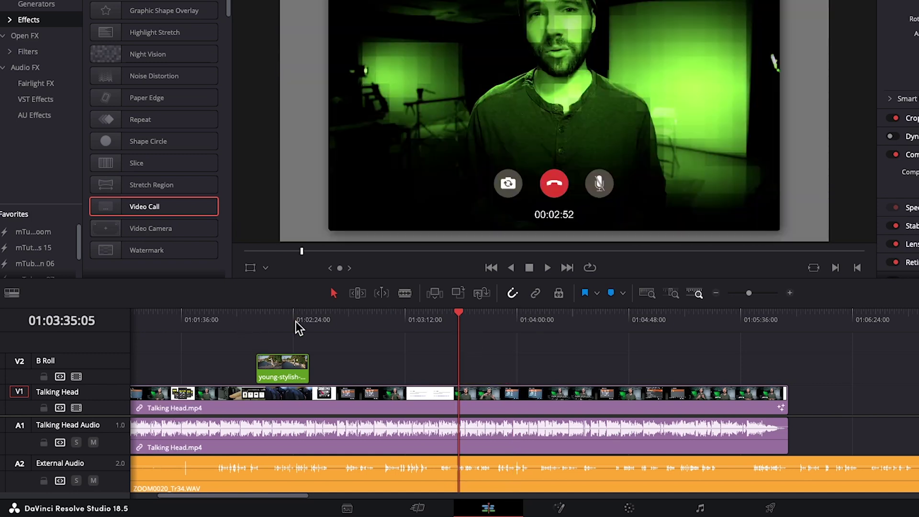
# Alt-drag the B-roll clip to the right, placing a duplicate beside the original
pyautogui.click(295, 321)
pyautogui.hscroll(1, 289, 379)
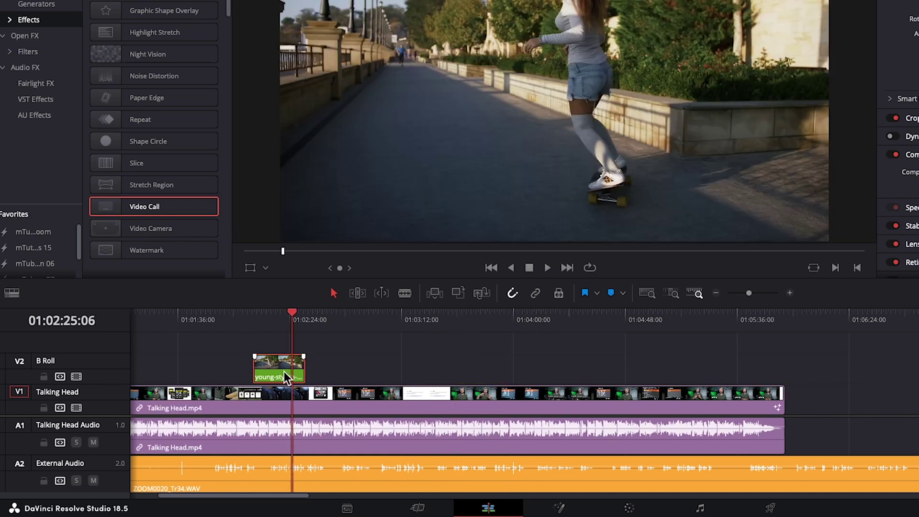
pyautogui.press('alt')
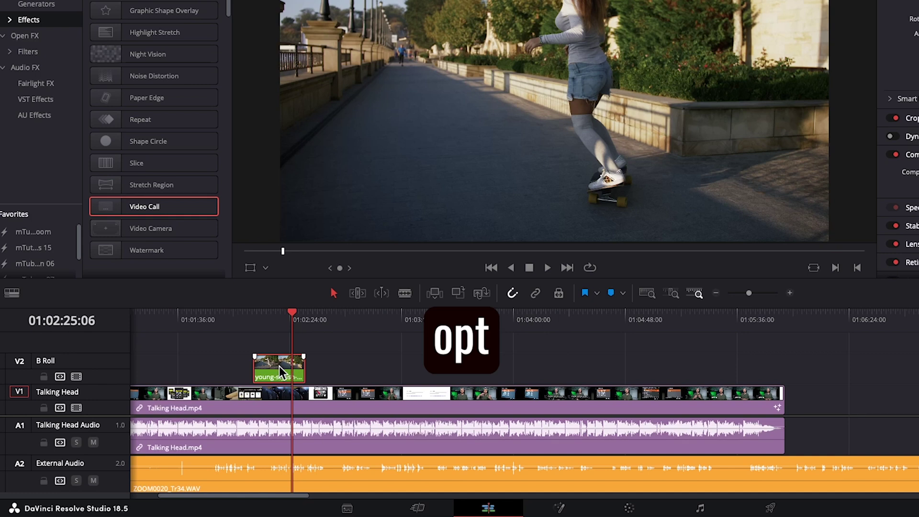
pyautogui.press('alt')
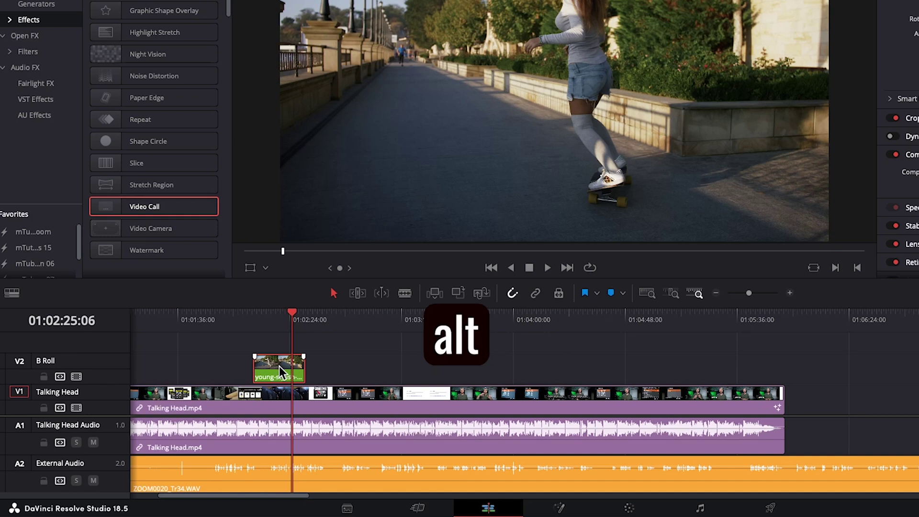
pyautogui.hscroll(-5, 280, 366)
pyautogui.moveTo(453, 368); pyautogui.dragTo(546, 367)
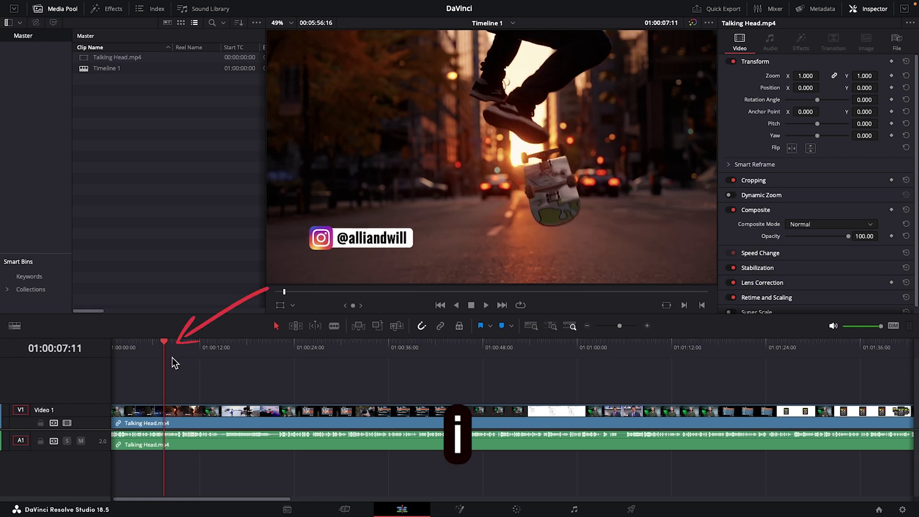
# Mark an In point at 01:00:07:11 and an Out point at 01:00:24:01
pyautogui.press('i')
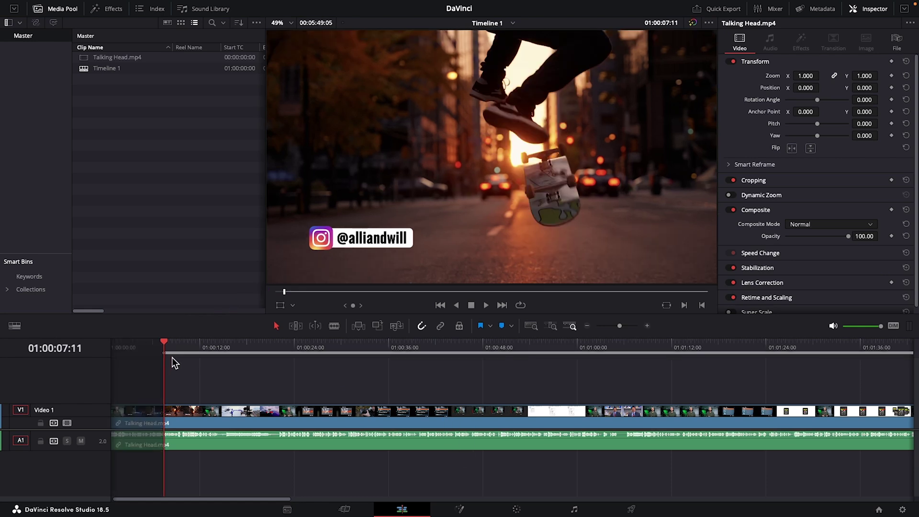
pyautogui.click(337, 349)
pyautogui.moveTo(337, 349); pyautogui.dragTo(294, 349)
pyautogui.press('o')
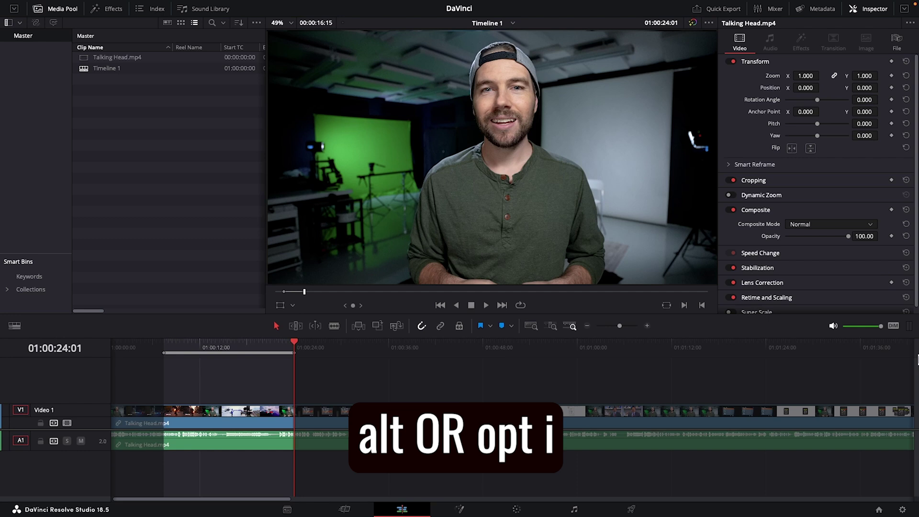
# Clear the In and Out points separately with Alt+I and Alt+O, undo, then clear both with Alt+X
pyautogui.hotkey('alt', 'i')
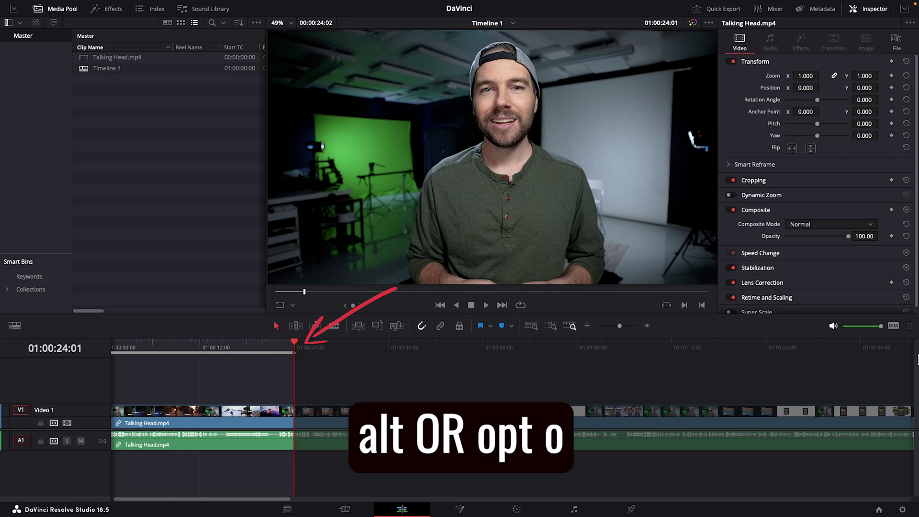
pyautogui.hotkey('alt', 'o')
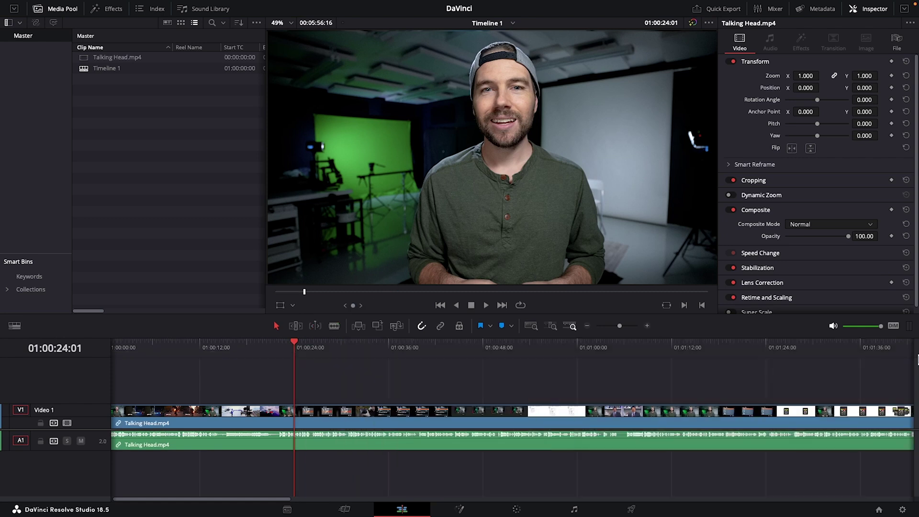
pyautogui.hotkey('ctrl', 'z')
pyautogui.hotkey('ctrl', 'z')
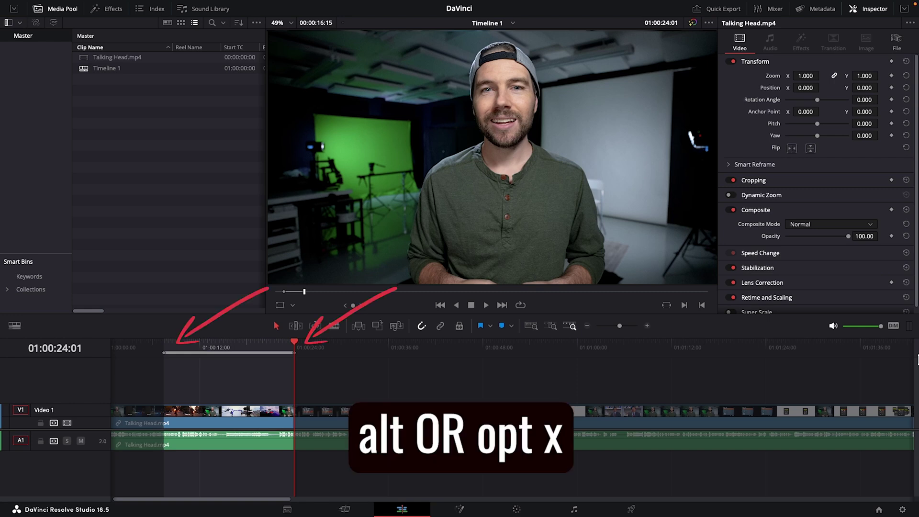
pyautogui.hotkey('alt', 'x')
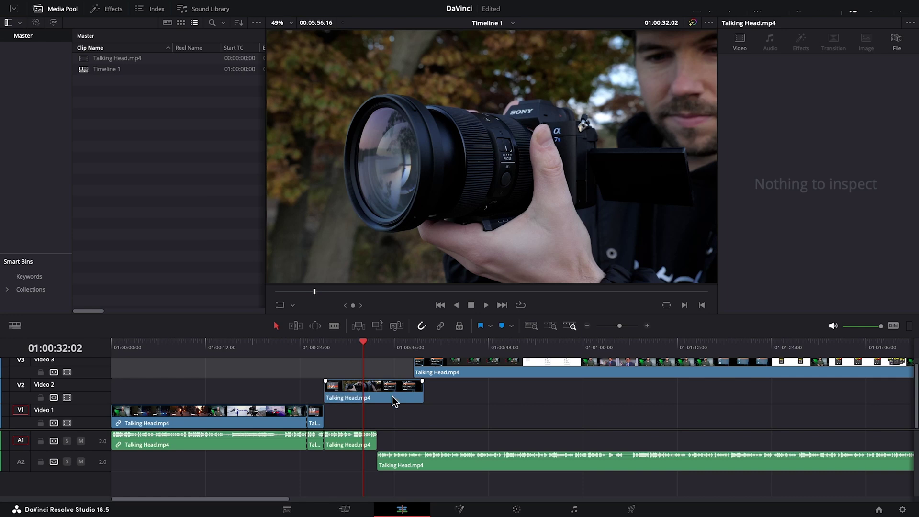
# Select all clips forward on all tracks with Alt+Y and drag them about 12 seconds later
pyautogui.hotkey('alt', 'y')
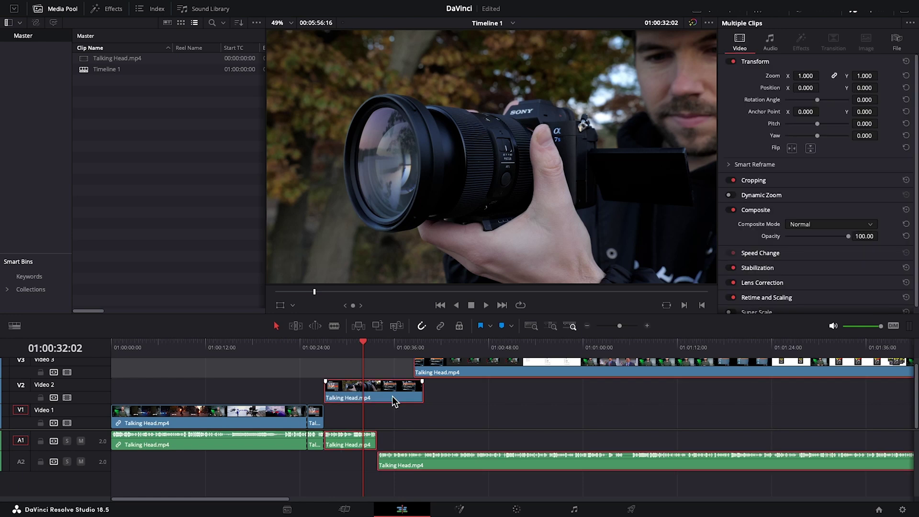
pyautogui.moveTo(366, 394); pyautogui.dragTo(461, 392)
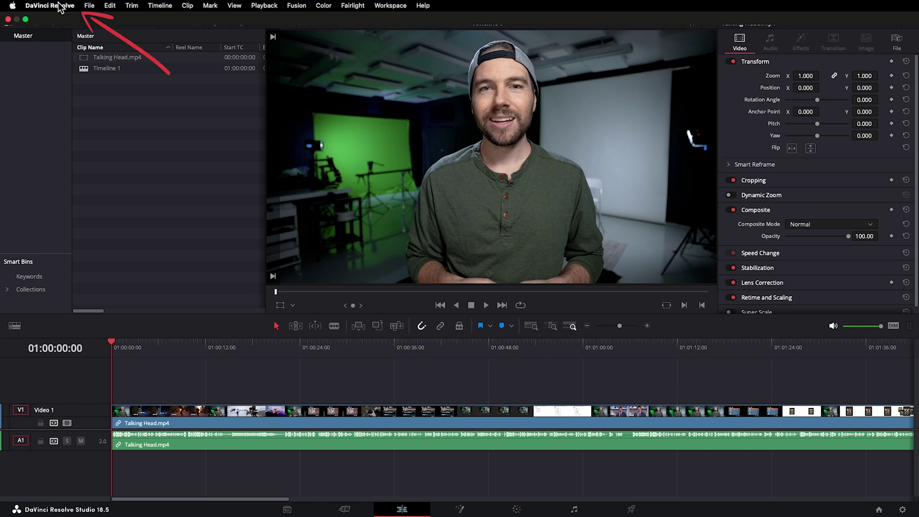
# Open Keyboard Customization and search the commands for 'Select clip'
pyautogui.click(60, 7)
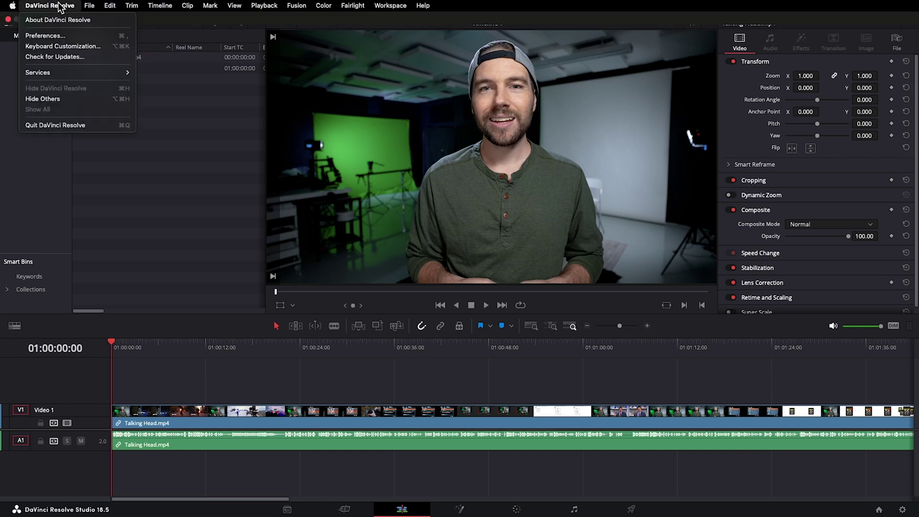
pyautogui.click(114, 50)
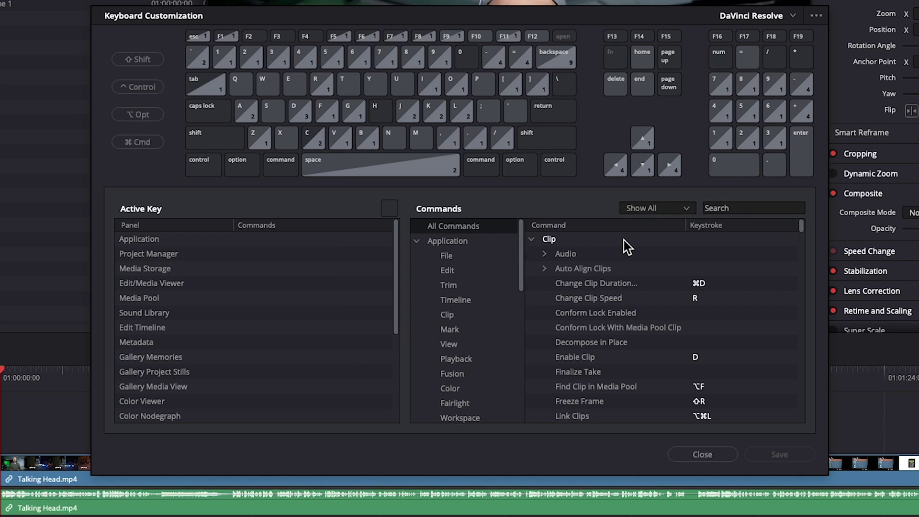
pyautogui.click(736, 209)
pyautogui.write('Select clips')
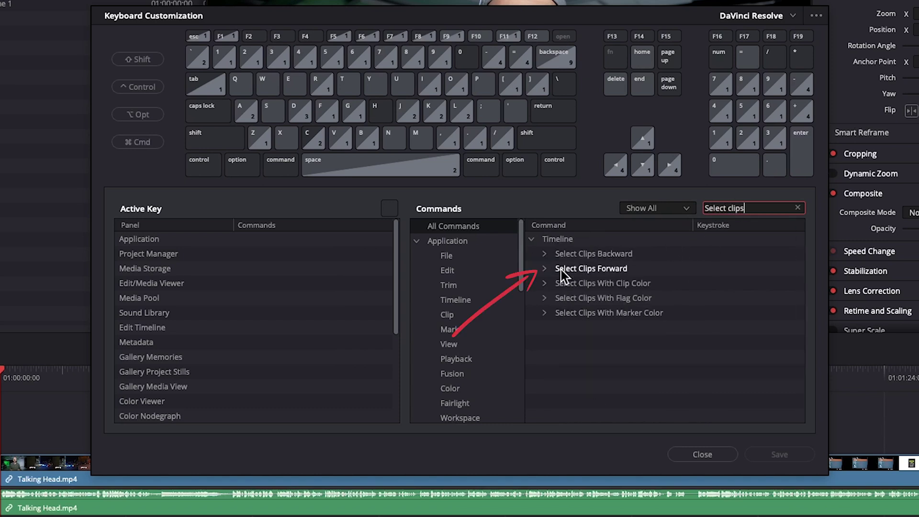
# Assign Alt+A to Select Clips Forward on All Tracks, accepting the reassignment
pyautogui.click(546, 268)
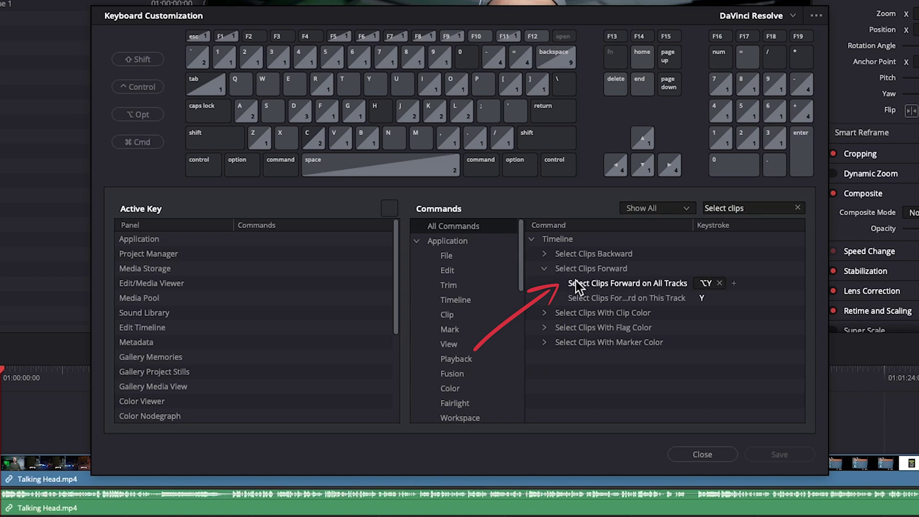
pyautogui.click(708, 285)
pyautogui.hotkey('alt', 'a')
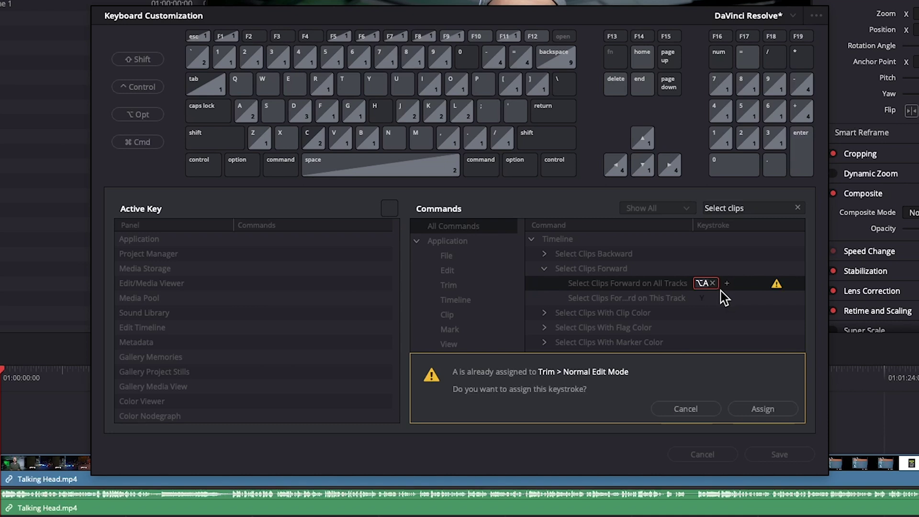
pyautogui.click(761, 410)
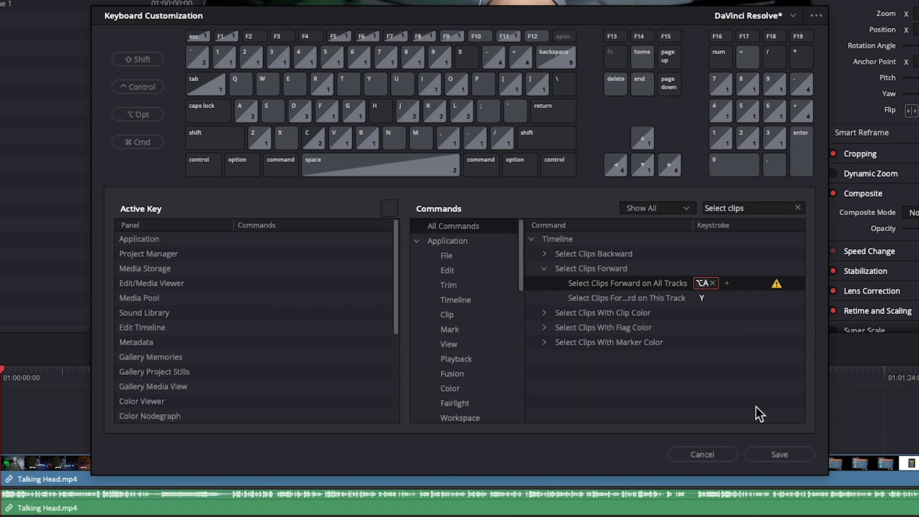
# Remove the Alt+A shortcut from the conflicting Normal Edit Mode command
pyautogui.click(776, 284)
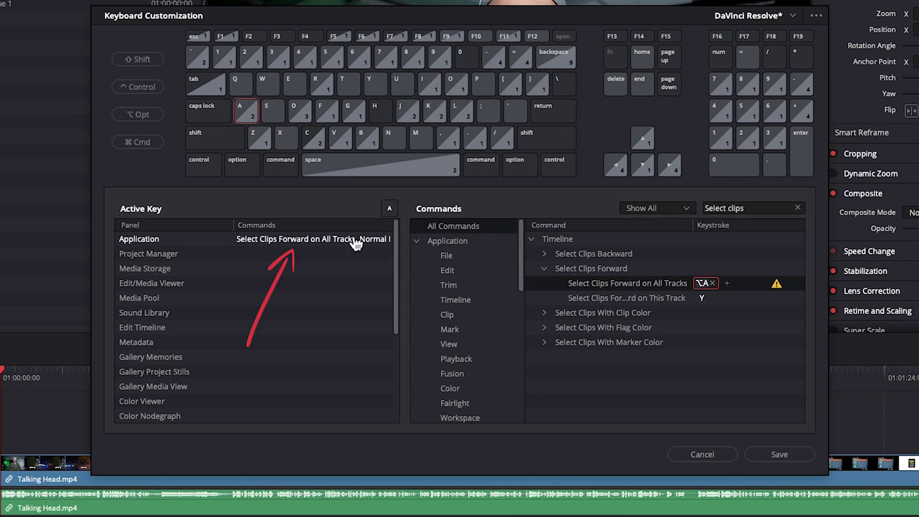
pyautogui.click(365, 246)
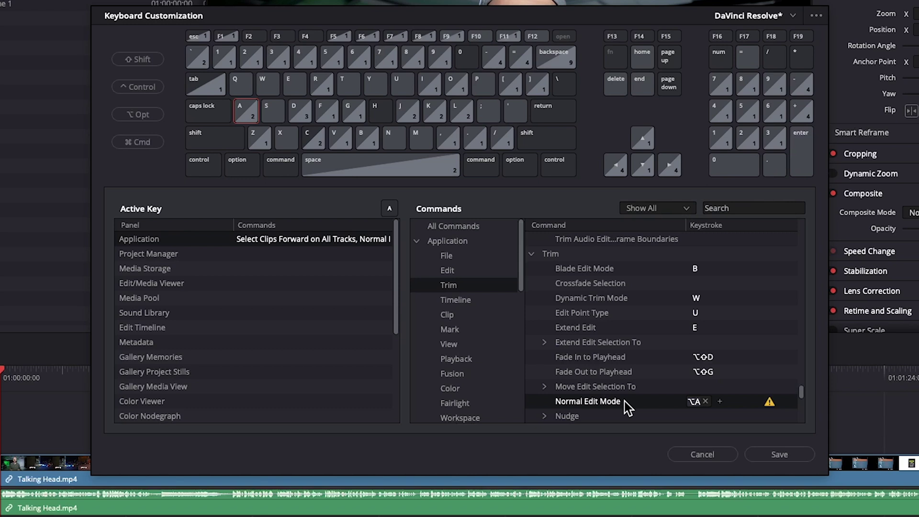
pyautogui.click(706, 401)
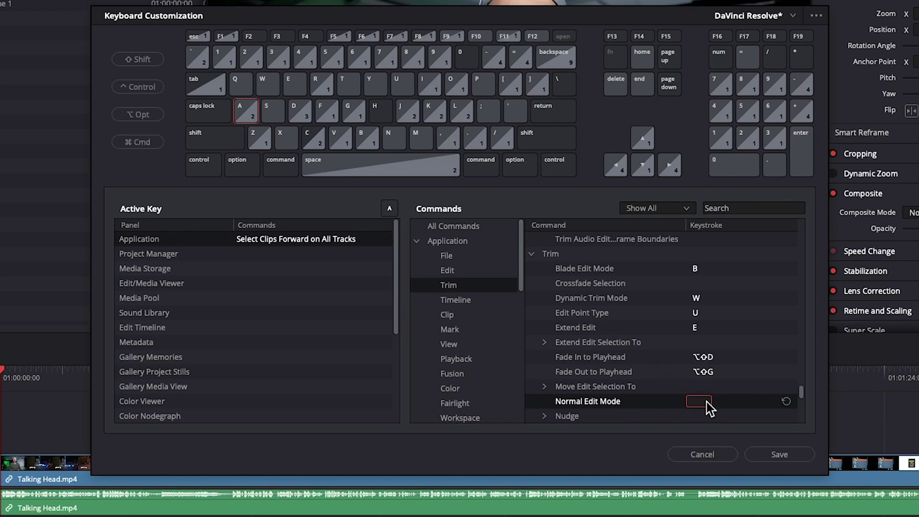
# Save the shortcuts as a new preset under an extended default name, then check the preset list
pyautogui.click(766, 454)
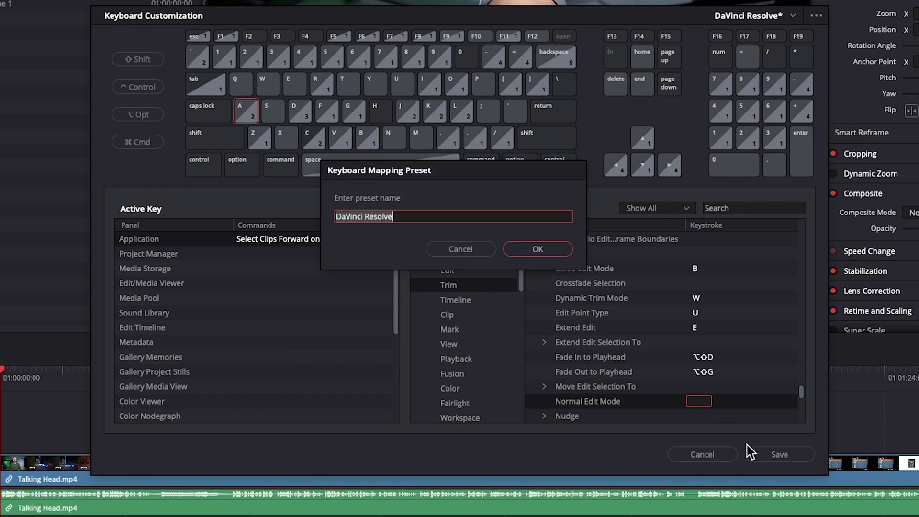
pyautogui.press('Right')
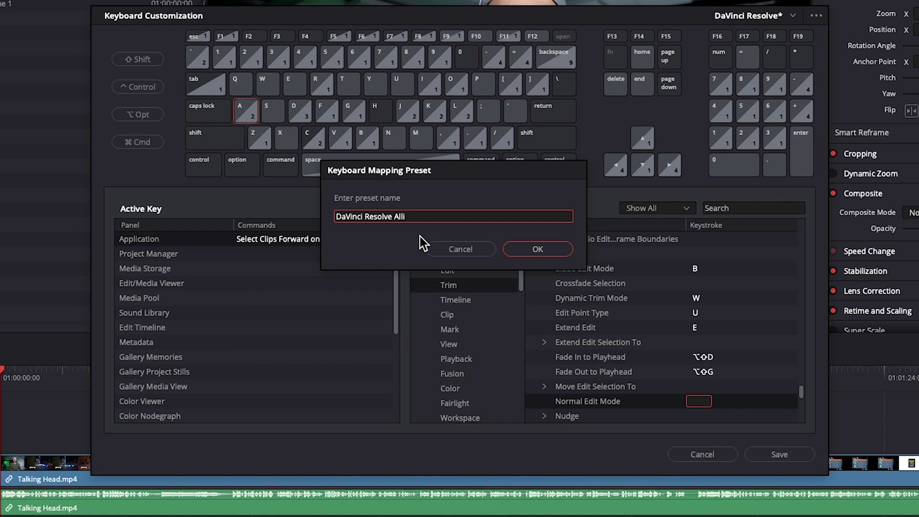
pyautogui.click(529, 250)
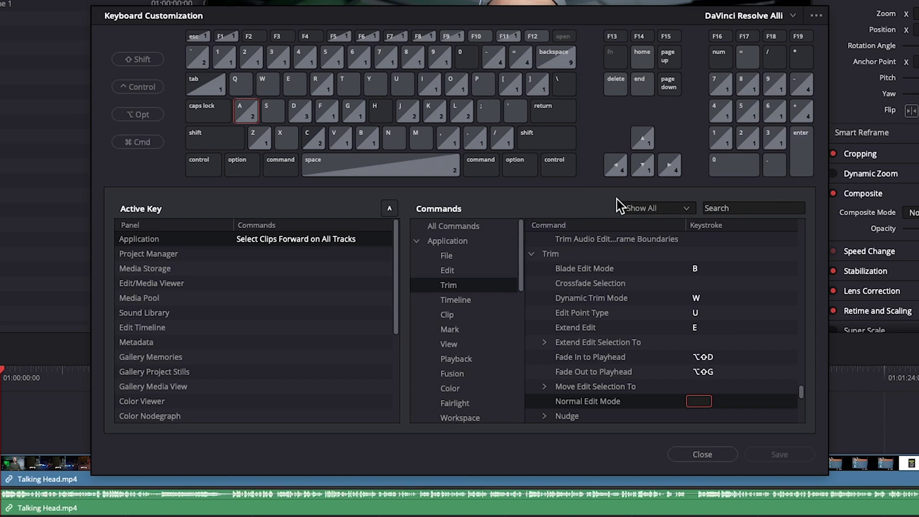
pyautogui.click(793, 18)
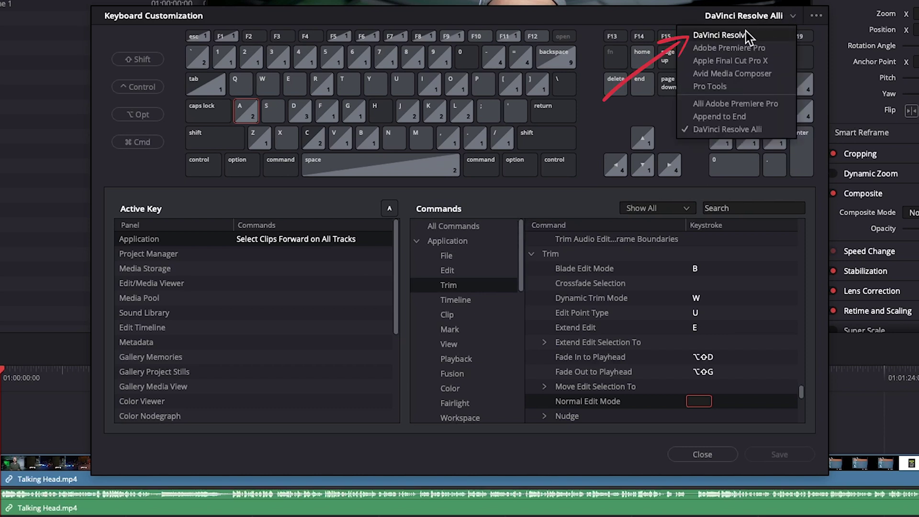